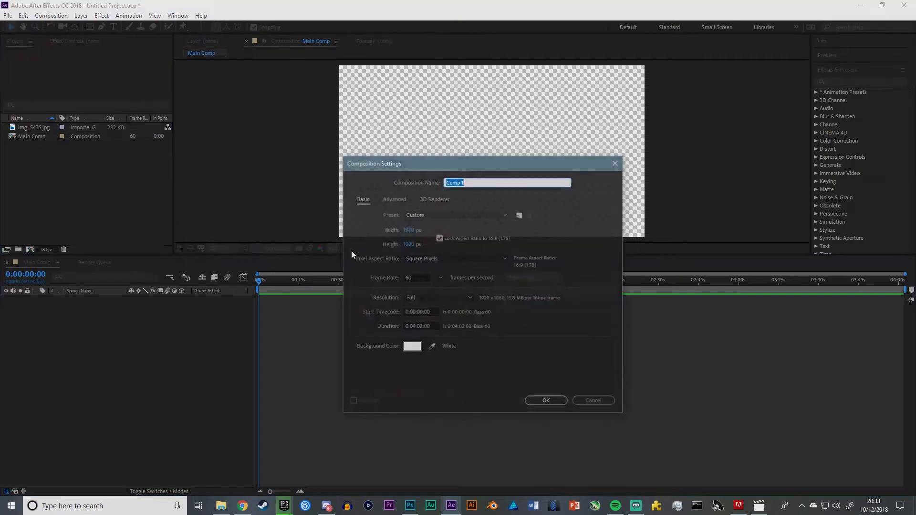
# Place img_5435.jpg in the newly created Logo composition and scale it to 50%
pyautogui.click(535, 400)
pyautogui.moveTo(33, 127); pyautogui.dragTo(199, 320)
pyautogui.click(45, 308)
pyautogui.moveTo(146, 332); pyautogui.dragTo(124, 337)
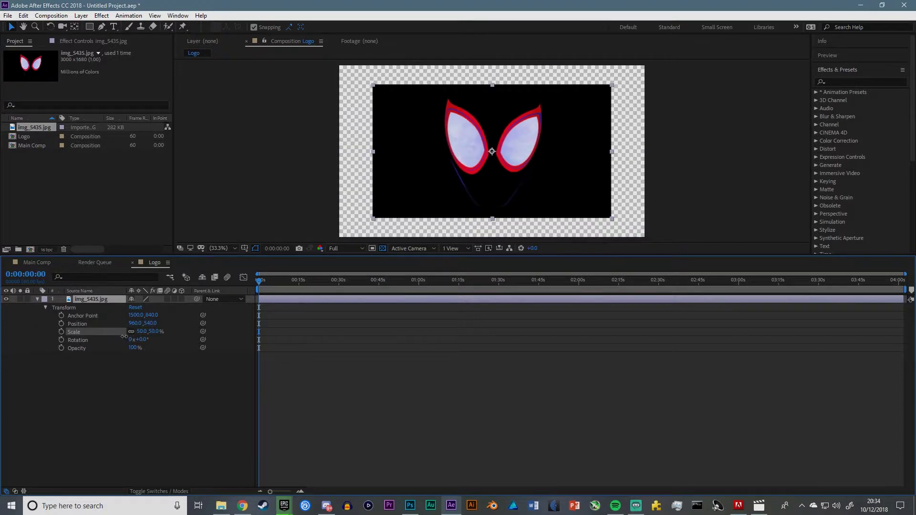
# Duplicate the img_5435.jpg layer in the Logo composition and hide the upper copy
pyautogui.press('F2')
pyautogui.click(82, 299)
pyautogui.press('u')
pyautogui.hotkey('ctrl', 'd')
pyautogui.click(93, 319)
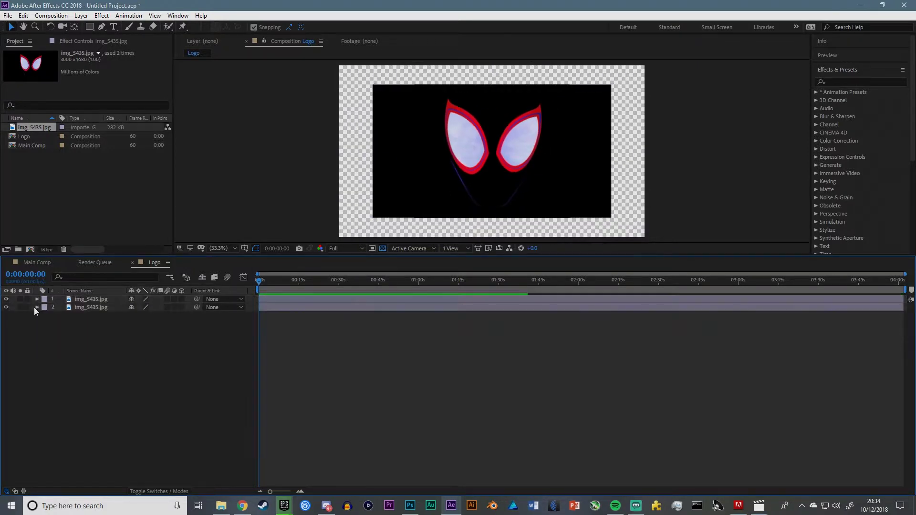
pyautogui.click(5, 299)
# Key out the lower copy's black background with the Extract effect, using Black Point 54, White Point 248 and Black Softness 46
pyautogui.click(90, 307)
pyautogui.click(858, 84)
pyautogui.write('extra')
pyautogui.doubleClick(846, 125)
pyautogui.moveTo(28, 115); pyautogui.dragTo(26, 118)
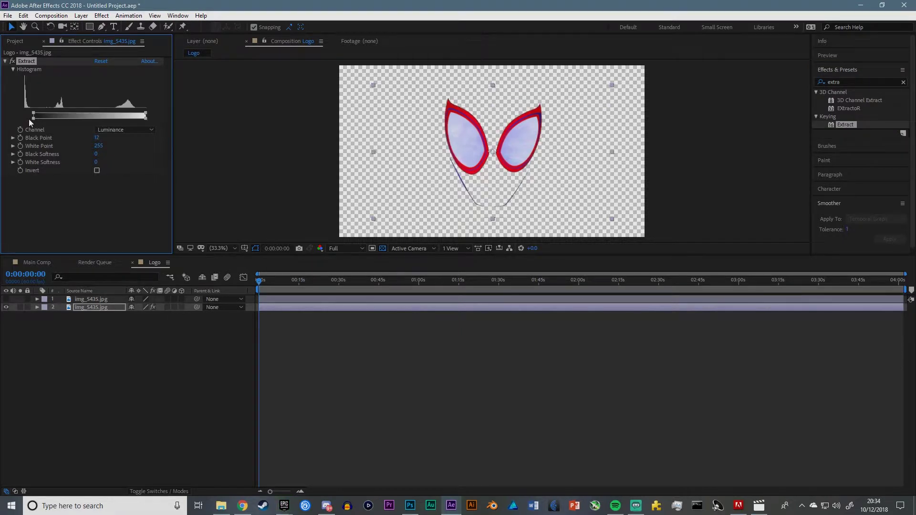
pyautogui.moveTo(124, 119); pyautogui.dragTo(143, 114)
pyautogui.moveTo(47, 117)
pyautogui.mouseDown()
pyautogui.moveTo(55, 112)
pyautogui.moveTo(26, 119)
pyautogui.moveTo(50, 113)
pyautogui.mouseUp()
# Make the upper image layer visible
pyautogui.click(70, 300)
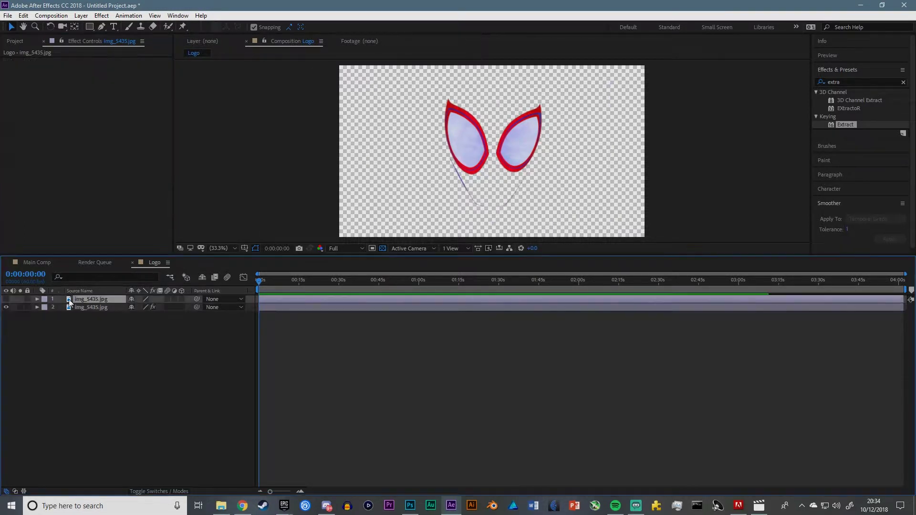
pyautogui.click(7, 299)
pyautogui.moveTo(843, 83); pyautogui.dragTo(799, 84)
# Try to mask the upper image layer with a freehand ellipse around the eyes, and delete the mask
pyautogui.click(91, 28)
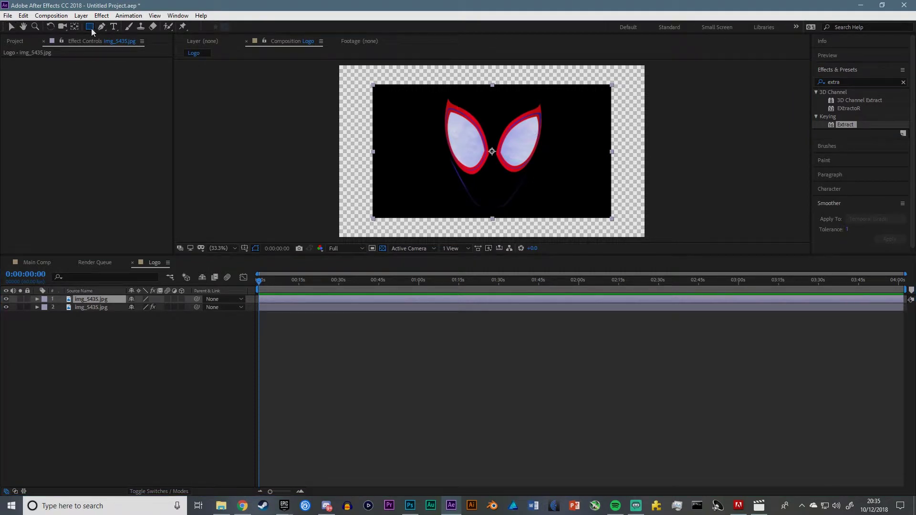
pyautogui.doubleClick(91, 27)
pyautogui.press('q')
pyautogui.moveTo(426, 95); pyautogui.dragTo(560, 216)
pyautogui.click(76, 316)
pyautogui.press('Delete')
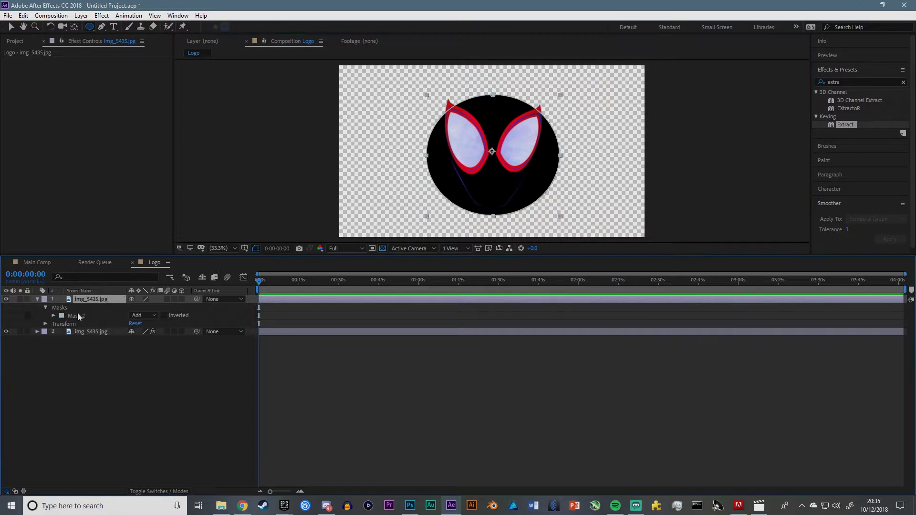
pyautogui.click(78, 316)
pyautogui.click(11, 26)
pyautogui.moveTo(493, 94); pyautogui.dragTo(492, 86)
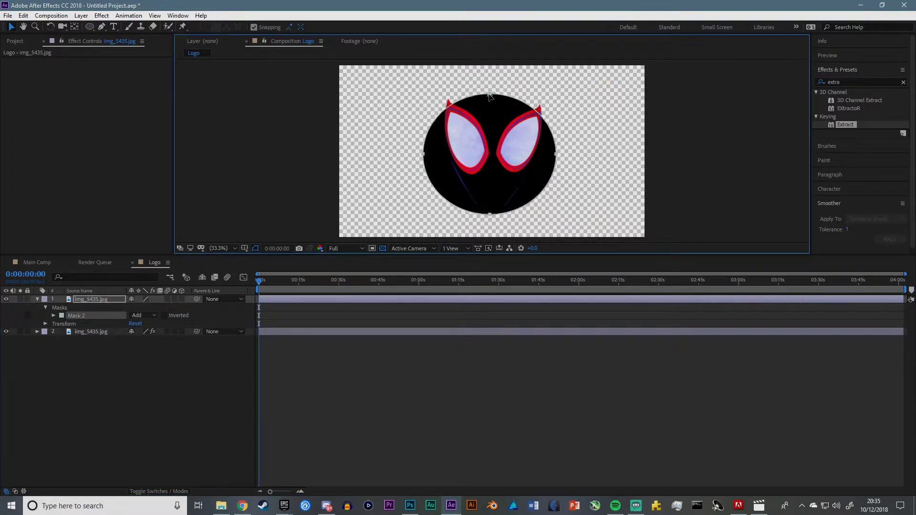
pyautogui.click(109, 315)
pyautogui.press('Delete')
# Try a perfectly circular mask moved over the eyes on the upper image layer, and undo it
pyautogui.click(89, 26)
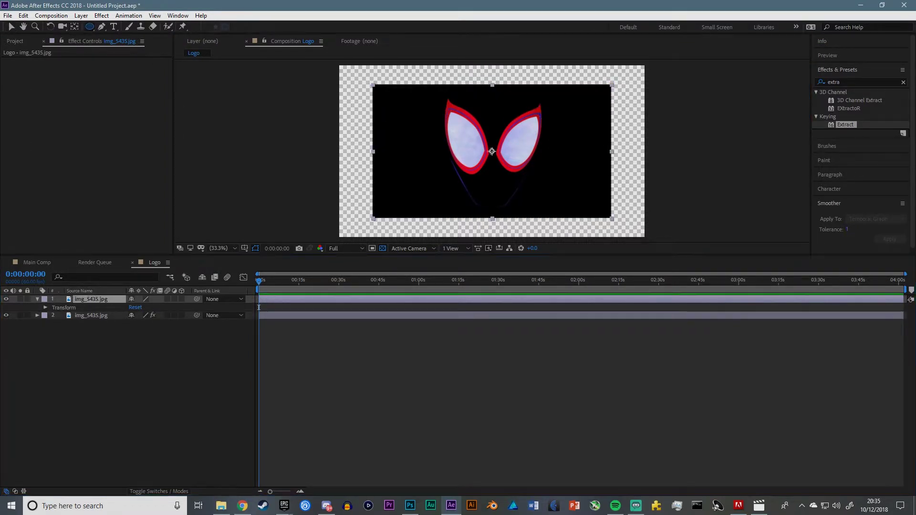
pyautogui.moveTo(492, 151); pyautogui.dragTo(615, 270)
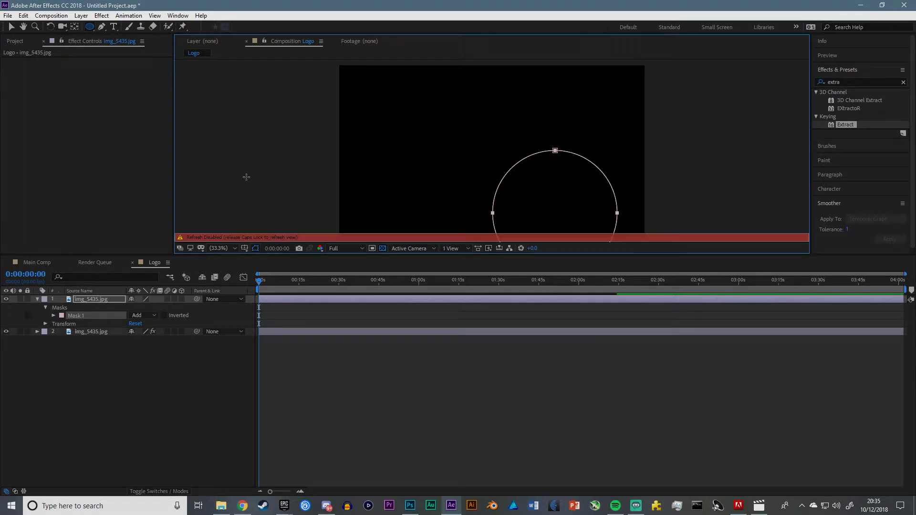
pyautogui.press('v')
pyautogui.moveTo(562, 189); pyautogui.dragTo(497, 141)
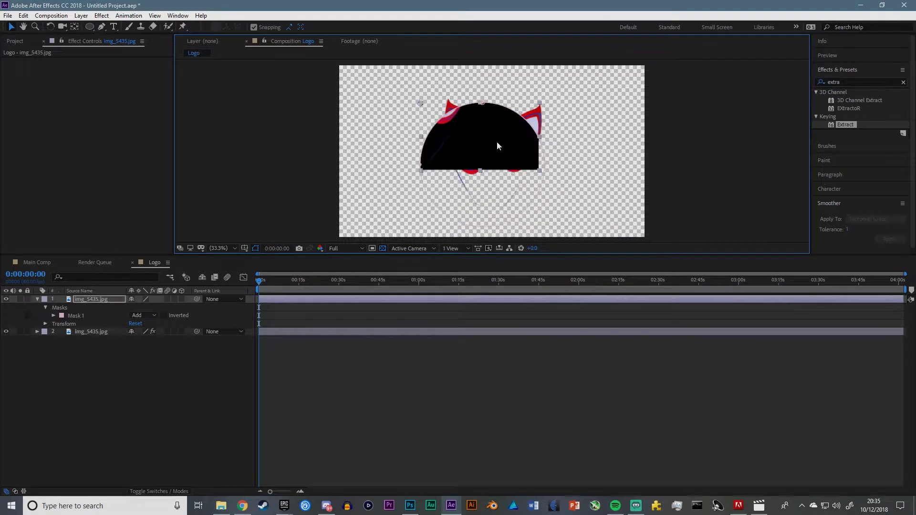
pyautogui.hotkey('ctrl', 'z')
pyautogui.hotkey('ctrl', 'z')
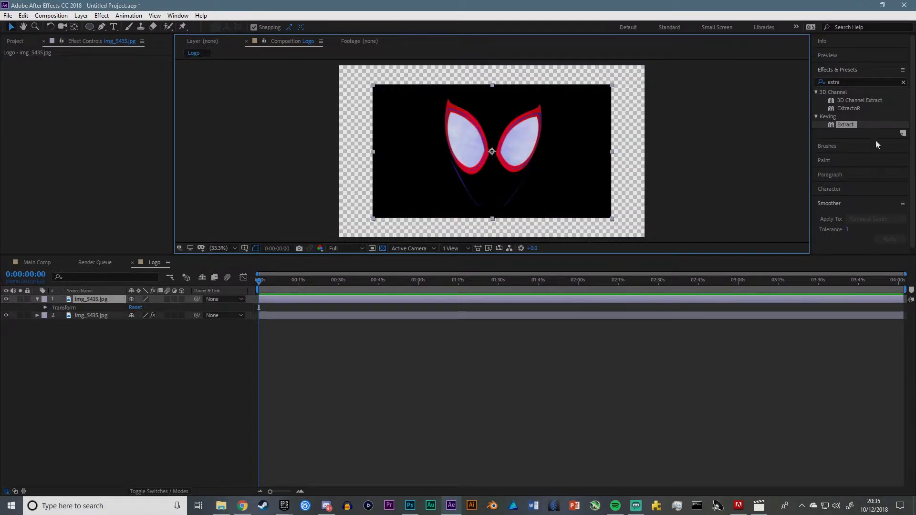
# Apply the Circle effect from the Generate category to the upper image layer
pyautogui.moveTo(847, 82); pyautogui.dragTo(782, 84)
pyautogui.write('circ')
pyautogui.click(853, 109)
pyautogui.doubleClick(844, 246)
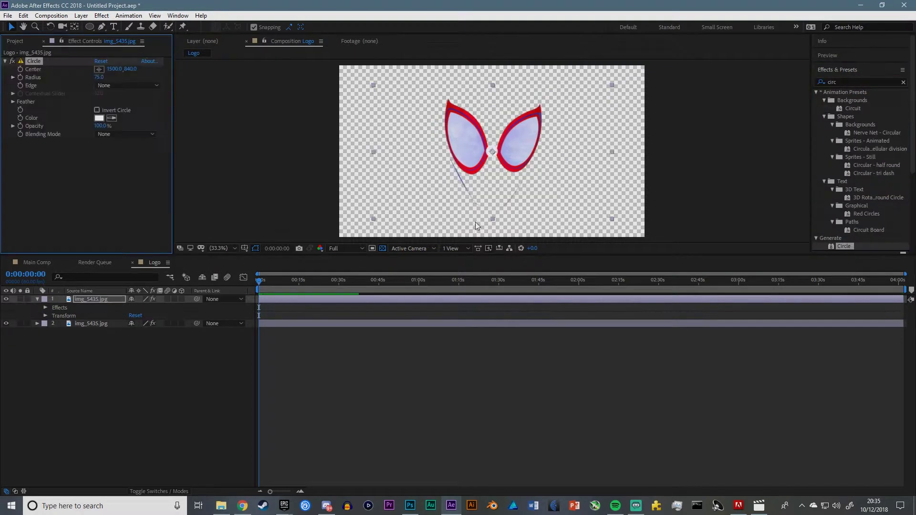
# Set the circle's radius to 715 and its colour to black (000000)
pyautogui.moveTo(99, 77); pyautogui.dragTo(453, 131)
pyautogui.click(99, 118)
pyautogui.write('000000')
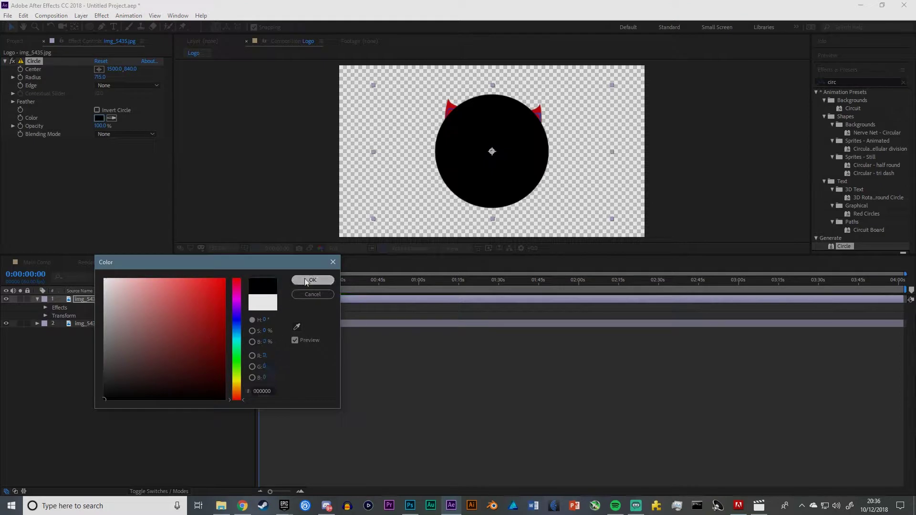
pyautogui.click(313, 280)
# Move the black circle layer beneath the extracted eyes layer
pyautogui.moveTo(91, 300); pyautogui.dragTo(89, 349)
pyautogui.click(89, 353)
pyautogui.click(903, 82)
pyautogui.click(37, 300)
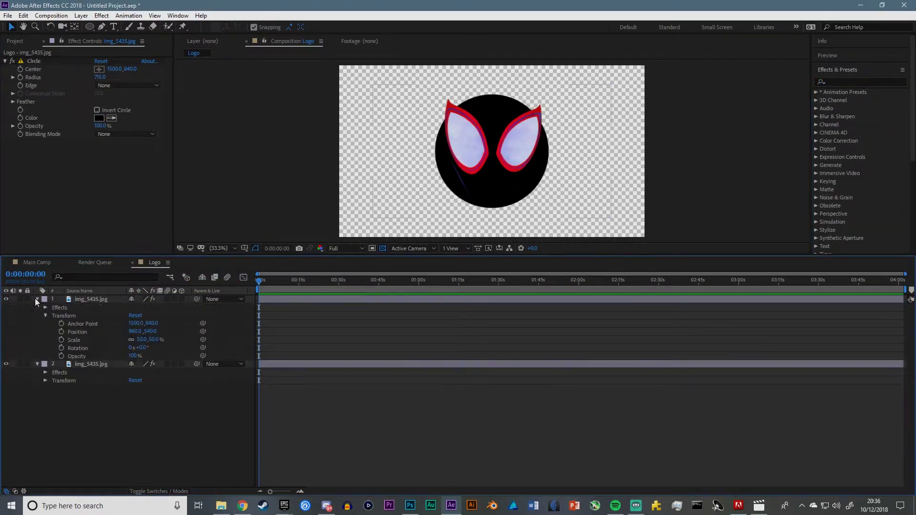
# Try scaling the eyes layer down to 47%, and undo the change
pyautogui.click(83, 298)
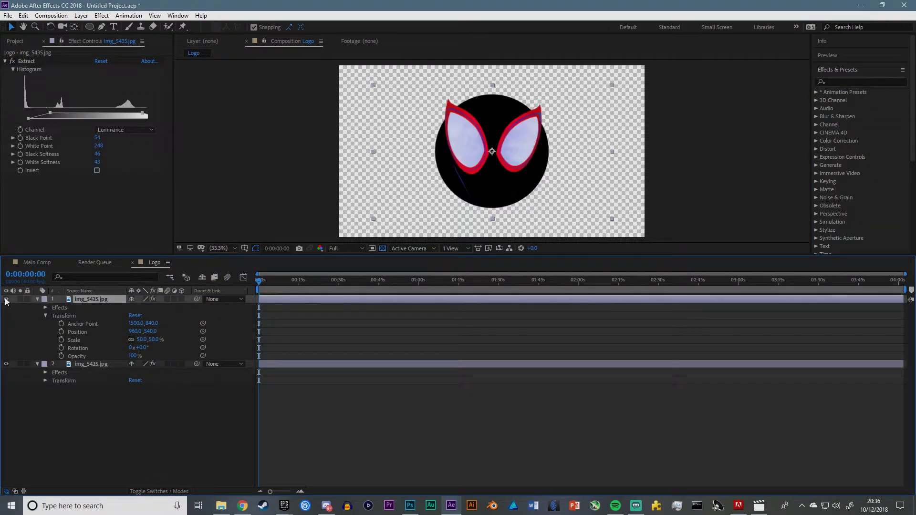
pyautogui.moveTo(142, 341); pyautogui.dragTo(140, 339)
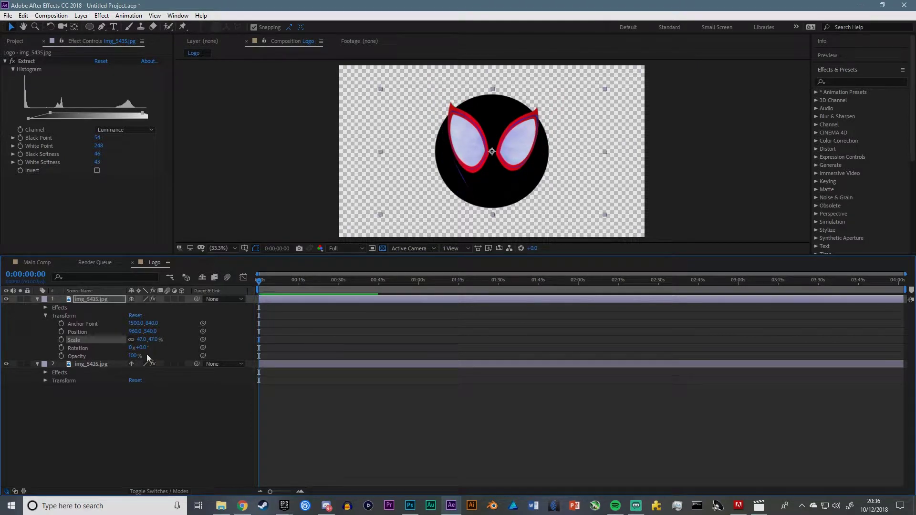
pyautogui.hotkey('ctrl', 'z')
# Scale the black circle layer to 53%
pyautogui.click(69, 370)
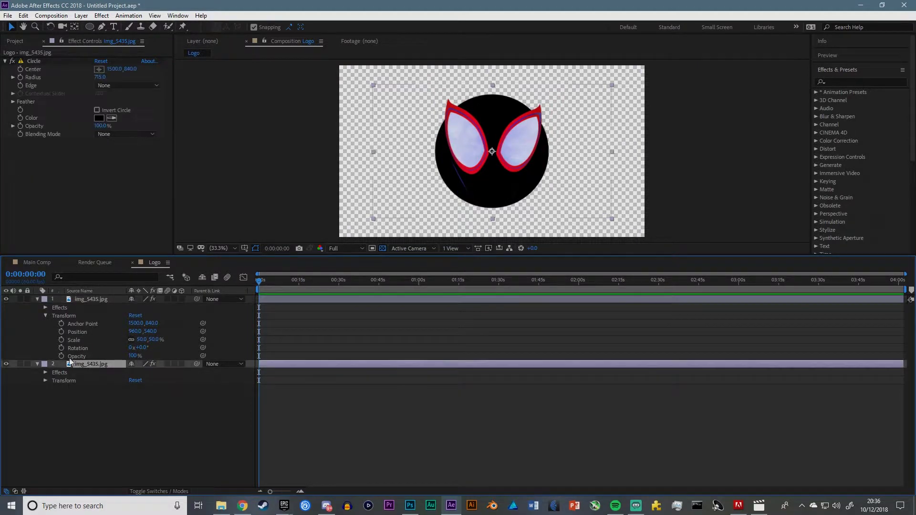
pyautogui.click(46, 381)
pyautogui.moveTo(143, 405)
pyautogui.mouseDown()
pyautogui.moveTo(152, 405)
pyautogui.moveTo(143, 405)
pyautogui.mouseUp()
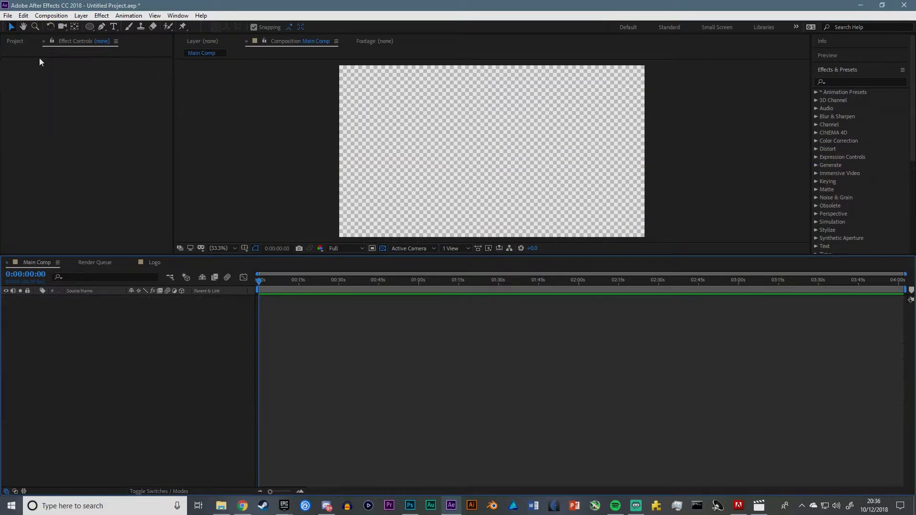
# Place the Logo composition as a layer in the Main Comp
pyautogui.click(15, 41)
pyautogui.moveTo(24, 136); pyautogui.dragTo(290, 312)
pyautogui.click(32, 145)
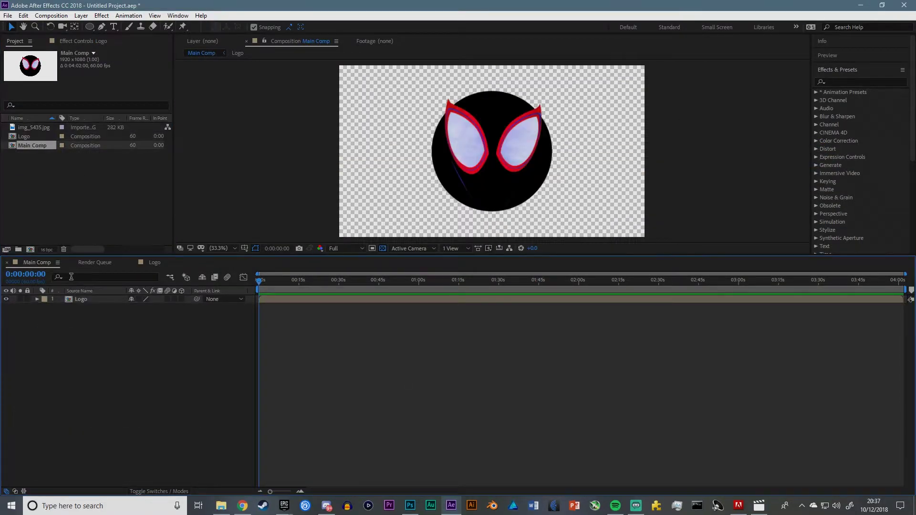
# Scale both layers in the Logo composition down together, to 37% for the eyes and 40% for the circle
pyautogui.doubleClick(78, 298)
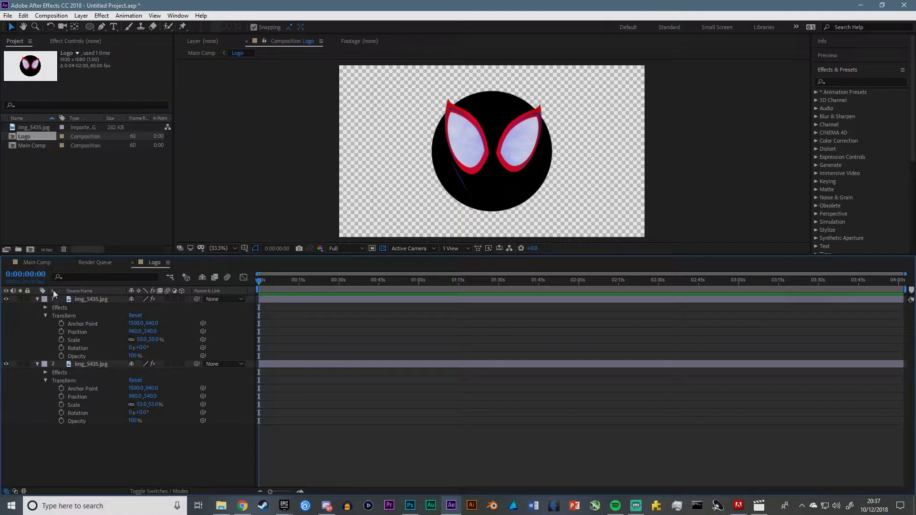
pyautogui.click(37, 300)
pyautogui.click(37, 307)
pyautogui.click(81, 299)
pyautogui.keyDown('shift'); pyautogui.click(79, 309); pyautogui.keyUp('shift')
pyautogui.click(37, 299)
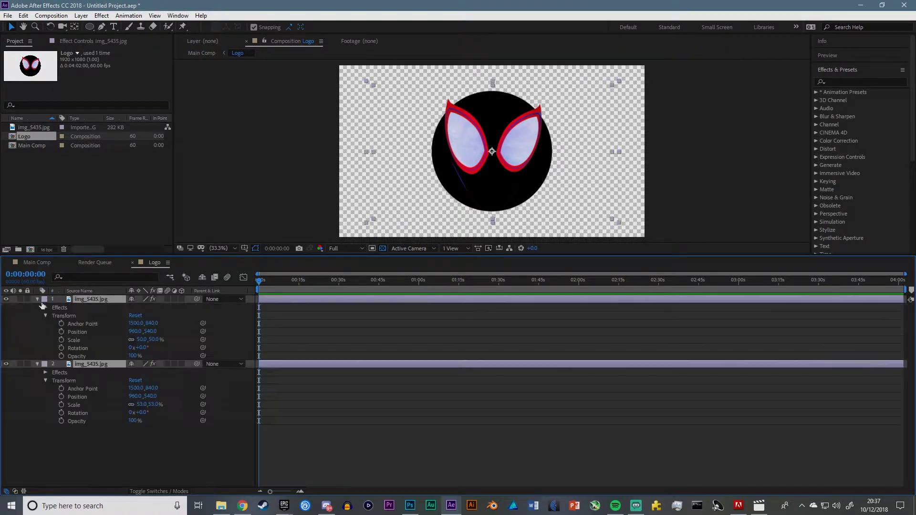
pyautogui.moveTo(138, 340); pyautogui.dragTo(134, 340)
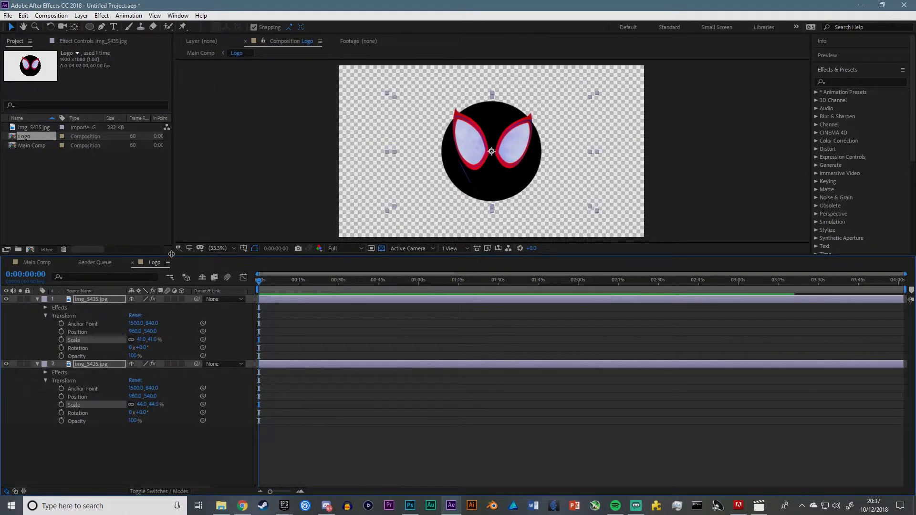
pyautogui.moveTo(174, 256); pyautogui.dragTo(139, 331)
# Open the Trap Nation reference video in a small window and compare its logo size with the composition's logo
pyautogui.click(758, 505)
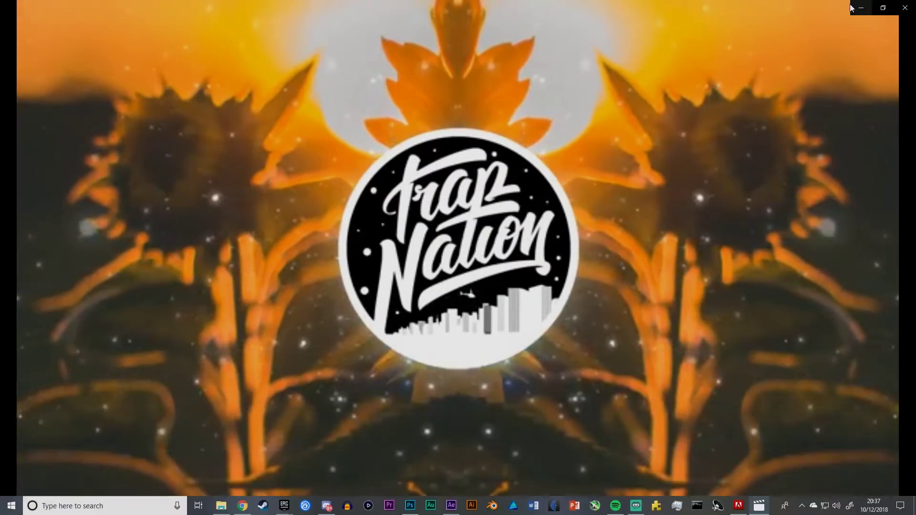
pyautogui.click(883, 7)
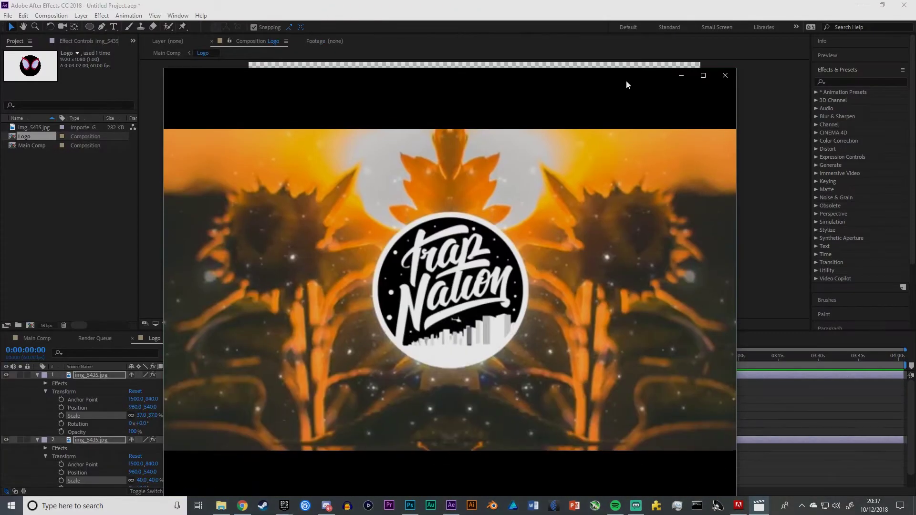
pyautogui.moveTo(163, 68); pyautogui.dragTo(217, 205)
pyautogui.moveTo(395, 212); pyautogui.dragTo(32, 66)
pyautogui.moveTo(374, 366); pyautogui.dragTo(356, 316)
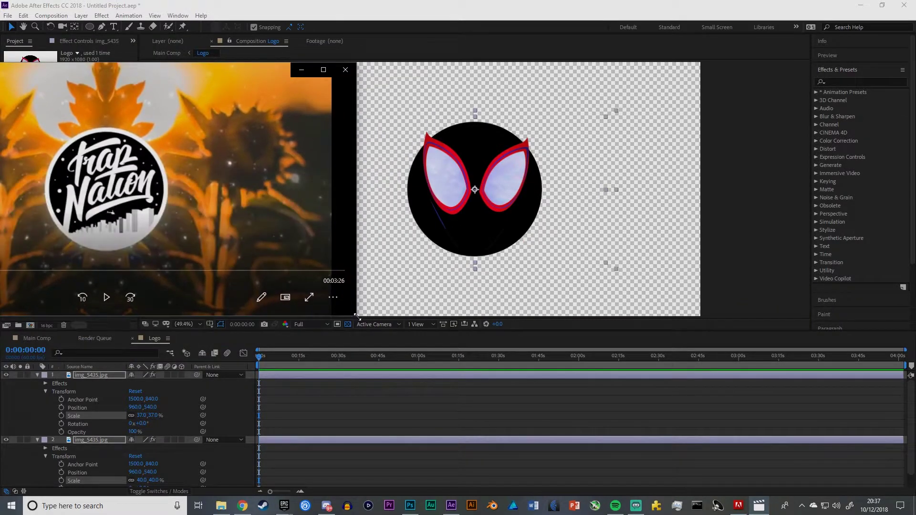
pyautogui.moveTo(147, 67); pyautogui.dragTo(866, 199)
pyautogui.click(898, 200)
pyautogui.moveTo(138, 418); pyautogui.dragTo(138, 416)
pyautogui.rightClick(138, 415)
pyautogui.click(292, 415)
pyautogui.click(758, 506)
pyautogui.click(142, 184)
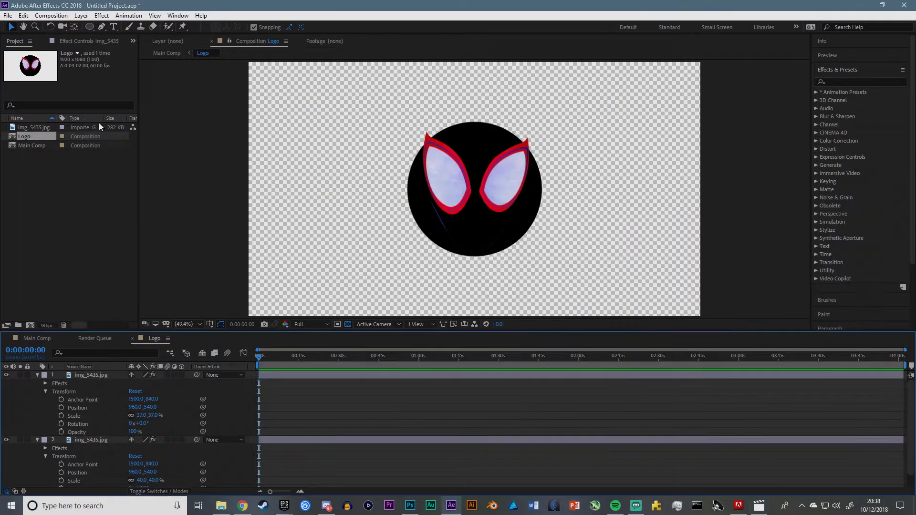
# Return to the Main Comp and select its Logo layer
pyautogui.click(36, 338)
pyautogui.click(36, 374)
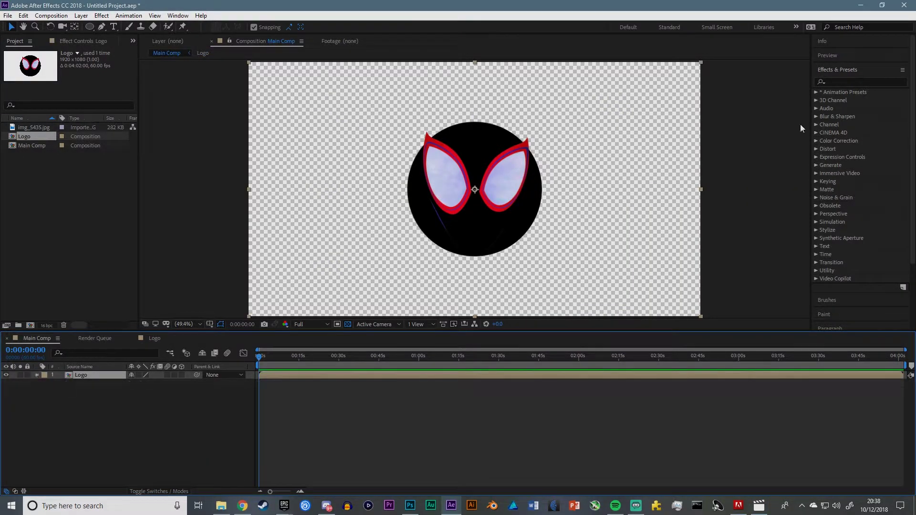
# Apply the Stylize Glow effect to the Logo layer
pyautogui.click(859, 80)
pyautogui.write('glow')
pyautogui.moveTo(852, 140); pyautogui.dragTo(477, 185)
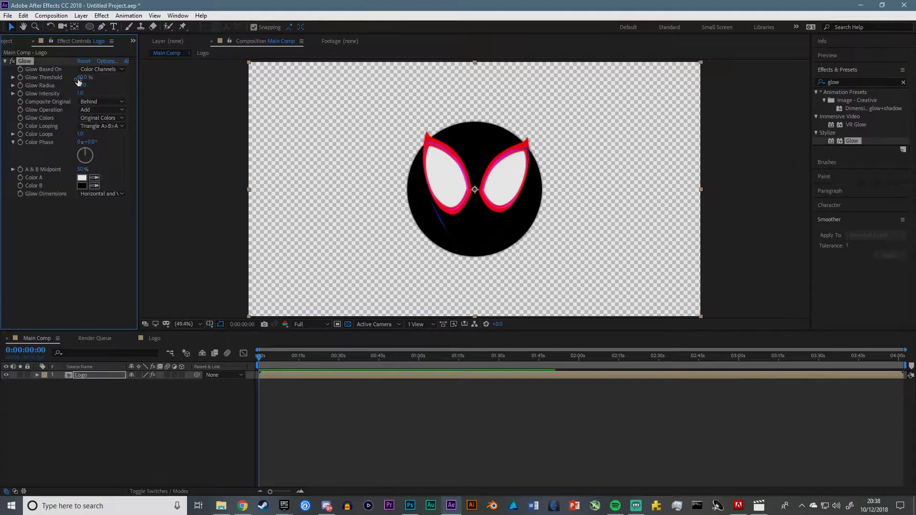
# Set the glow's threshold to 87.8%, its radius to 88 and its intensity to 0.9, comparing with the effect switched off
pyautogui.moveTo(97, 77); pyautogui.dragTo(154, 96)
pyautogui.click(13, 61)
pyautogui.click(13, 61)
pyautogui.click(12, 61)
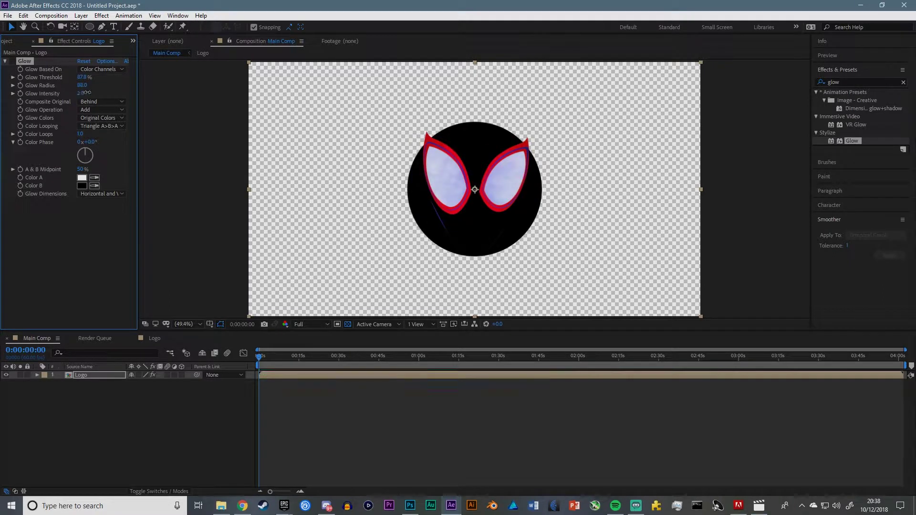
pyautogui.click(13, 61)
pyautogui.moveTo(80, 93); pyautogui.dragTo(34, 95)
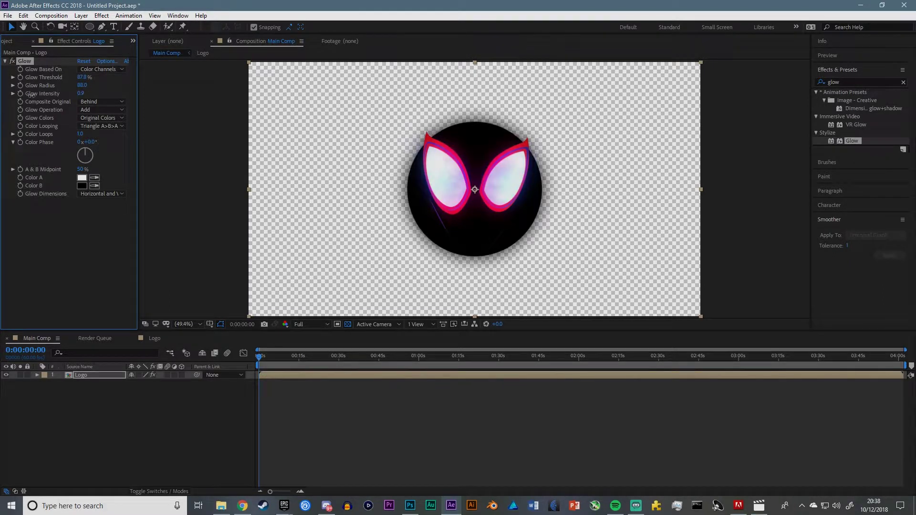
# Try the Horizontal and the Vertical glow dimensions, and return the setting to Horizontal and Vertical
pyautogui.click(87, 194)
pyautogui.click(102, 212)
pyautogui.click(101, 194)
pyautogui.click(104, 224)
pyautogui.click(99, 195)
pyautogui.click(99, 205)
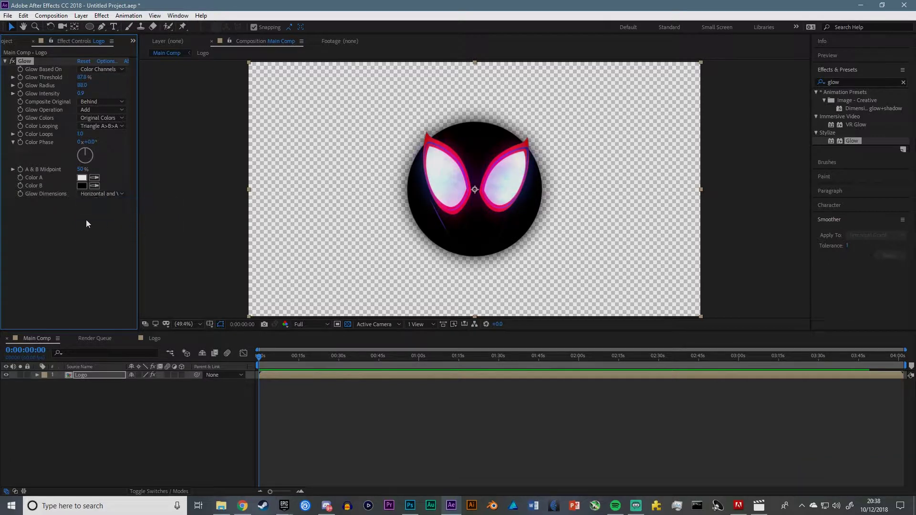
pyautogui.click(100, 193)
pyautogui.click(105, 218)
pyautogui.click(100, 194)
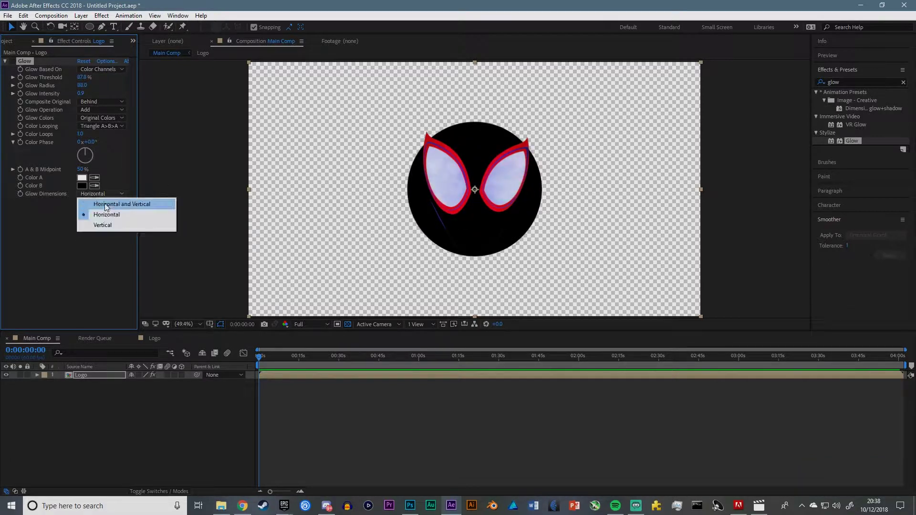
pyautogui.click(105, 202)
# Check the reference video again and remove the Glow effect from the Logo layer
pyautogui.click(758, 506)
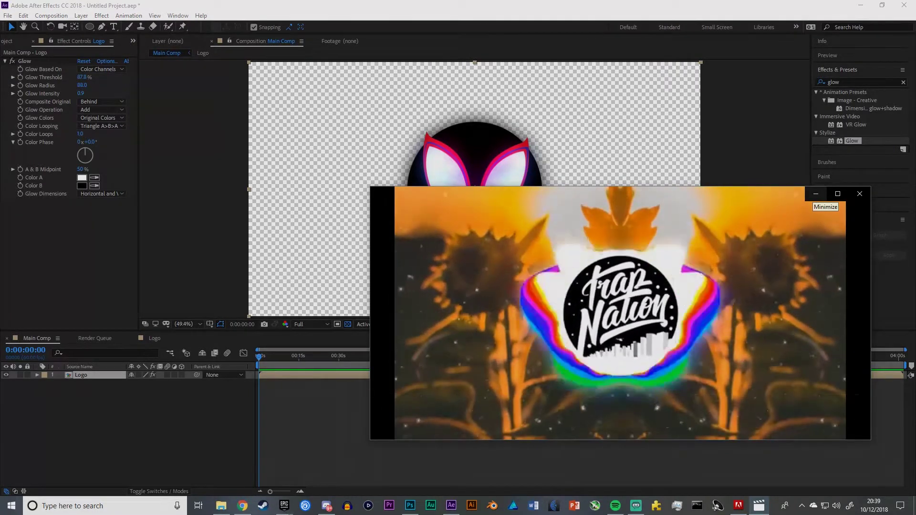
pyautogui.click(815, 195)
pyautogui.click(20, 61)
pyautogui.press('Delete')
# Apply the Generate Stroke effect to the Logo layer
pyautogui.click(835, 82)
pyautogui.write('stroke')
pyautogui.moveTo(844, 198); pyautogui.dragTo(497, 186)
pyautogui.click(409, 506)
pyautogui.scroll(2, 773, 425)
pyautogui.click(770, 409)
pyautogui.moveTo(446, 12); pyautogui.dragTo(637, 51)
pyautogui.moveTo(648, 420); pyautogui.dragTo(683, 420)
pyautogui.moveTo(673, 49); pyautogui.dragTo(883, 36)
pyautogui.click(538, 239)
# Create a 1920 × 1080 px medium cyan solid in the Main Comp as a background for the logo
pyautogui.rightClick(108, 395)
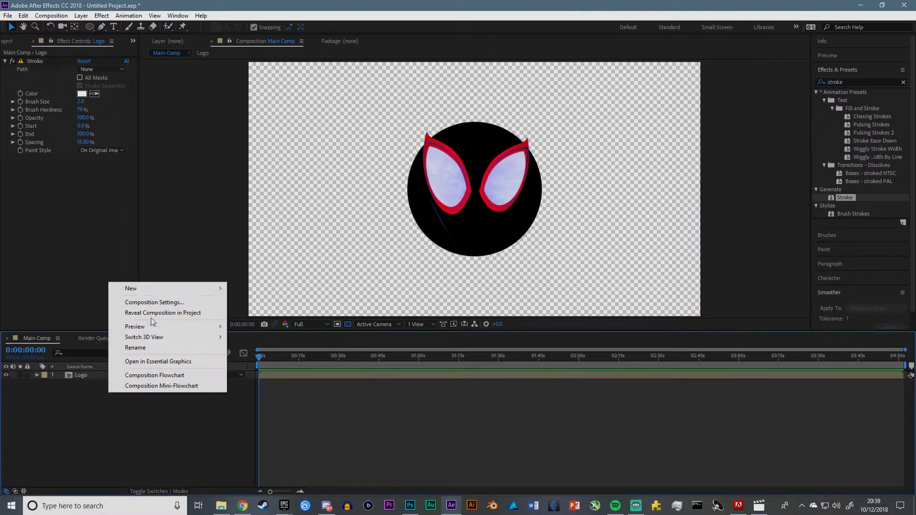
pyautogui.moveTo(152, 288)
pyautogui.click(248, 309)
pyautogui.click(477, 342)
pyautogui.moveTo(126, 386); pyautogui.dragTo(71, 323)
pyautogui.click(236, 391)
pyautogui.moveTo(200, 322); pyautogui.dragTo(182, 303)
pyautogui.click(303, 280)
pyautogui.click(478, 343)
pyautogui.moveTo(237, 345); pyautogui.dragTo(237, 337)
pyautogui.click(211, 311)
pyautogui.click(312, 280)
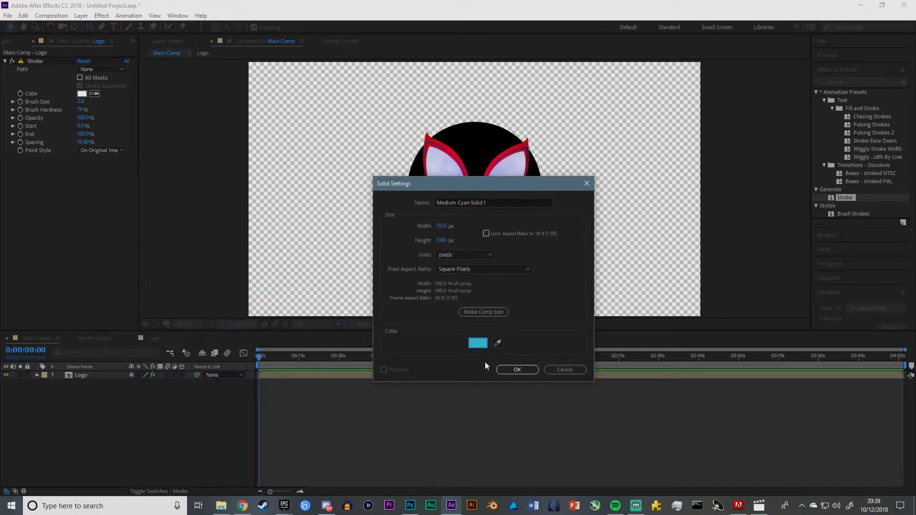
pyautogui.click(517, 370)
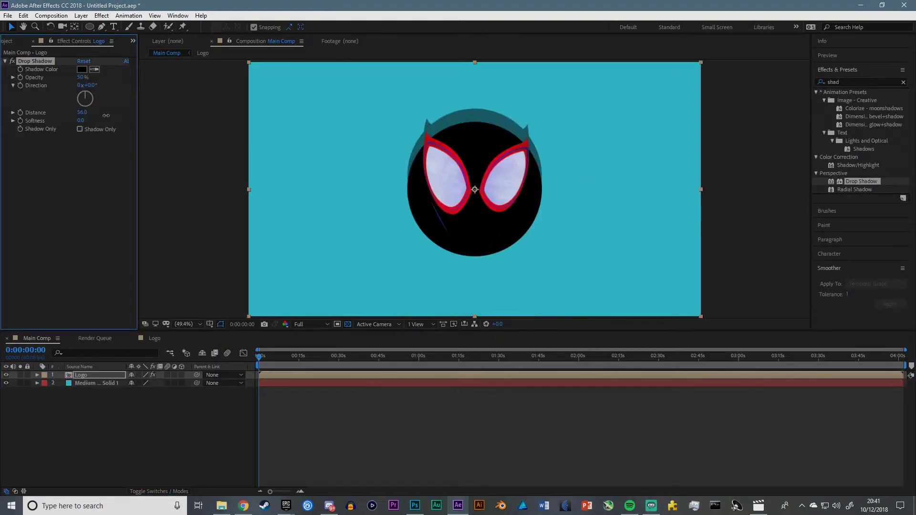
# Set the Logo's drop shadow distance to 0 and softness to 51, and paste a purple shadow color copied from Photoshop
pyautogui.moveTo(82, 121); pyautogui.dragTo(57, 128)
pyautogui.click(414, 505)
pyautogui.moveTo(857, 42); pyautogui.dragTo(491, 60)
pyautogui.hotkey('alt', 'Tab')
pyautogui.click(81, 69)
pyautogui.hotkey('ctrl', 'v')
pyautogui.click(312, 280)
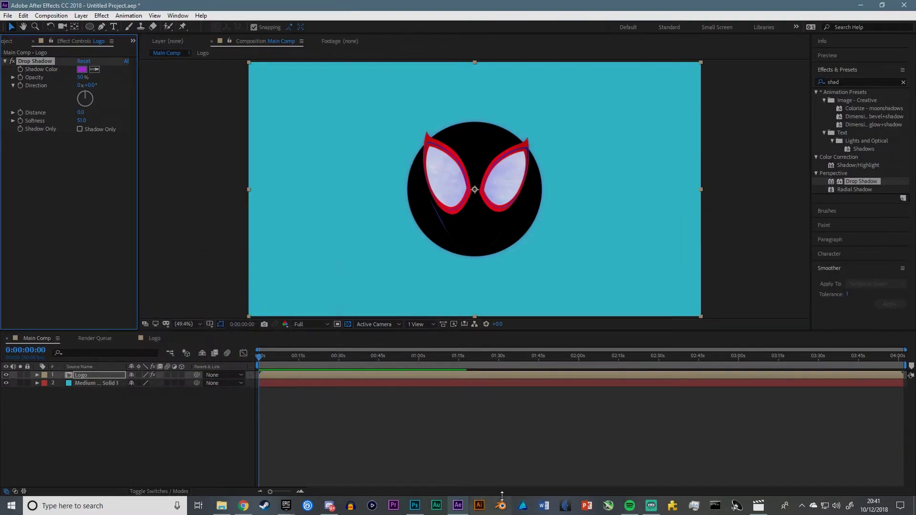
# Place Photoshop beside After Effects and show the logo at 100% for comparison with the original artwork
pyautogui.click(415, 505)
pyautogui.moveTo(523, 58); pyautogui.dragTo(915, 61)
pyautogui.click(154, 101)
pyautogui.click(191, 325)
pyautogui.click(202, 251)
pyautogui.moveTo(226, 204); pyautogui.dragTo(302, 265)
# Sample a purple from the Photoshop artwork as the shadow color, with 100% opacity and a softness of 500
pyautogui.click(82, 73)
pyautogui.click(297, 326)
pyautogui.click(181, 287)
pyautogui.click(312, 280)
pyautogui.moveTo(83, 81); pyautogui.dragTo(112, 81)
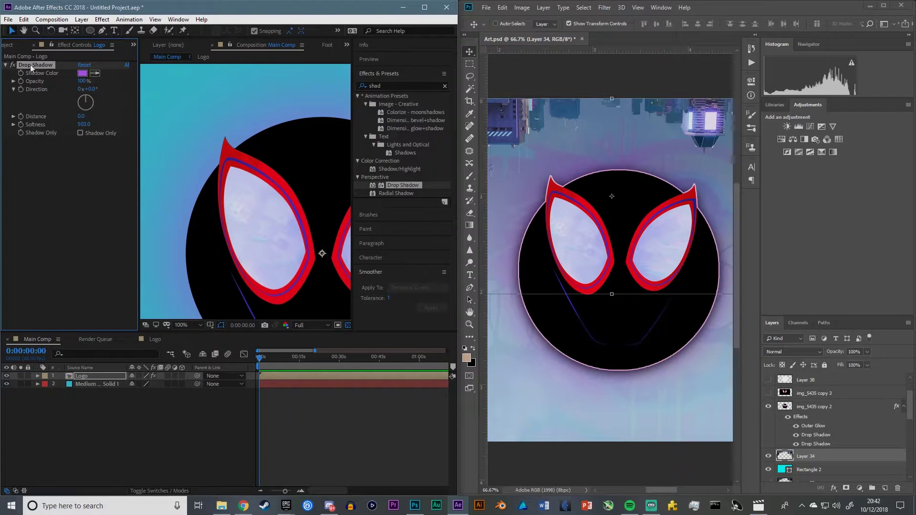
# Remove the Drop Shadow effect from the Logo layer and open the Outer Glow settings of img_5435 copy 2 in Photoshop
pyautogui.press('Delete')
pyautogui.doubleClick(854, 407)
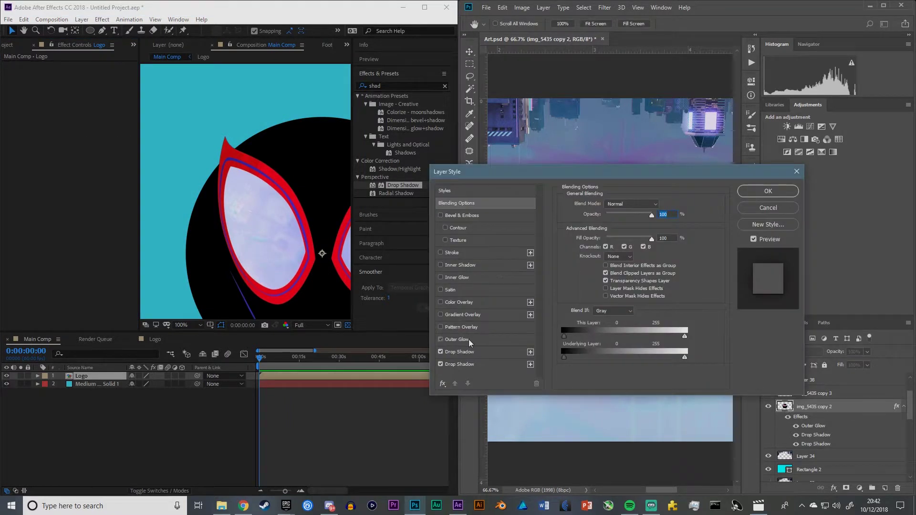
pyautogui.click(468, 340)
# Apply Glow to the Logo layer, based on the Alpha Channel with A & B Colors, threshold 82.4% and radius 27
pyautogui.click(390, 87)
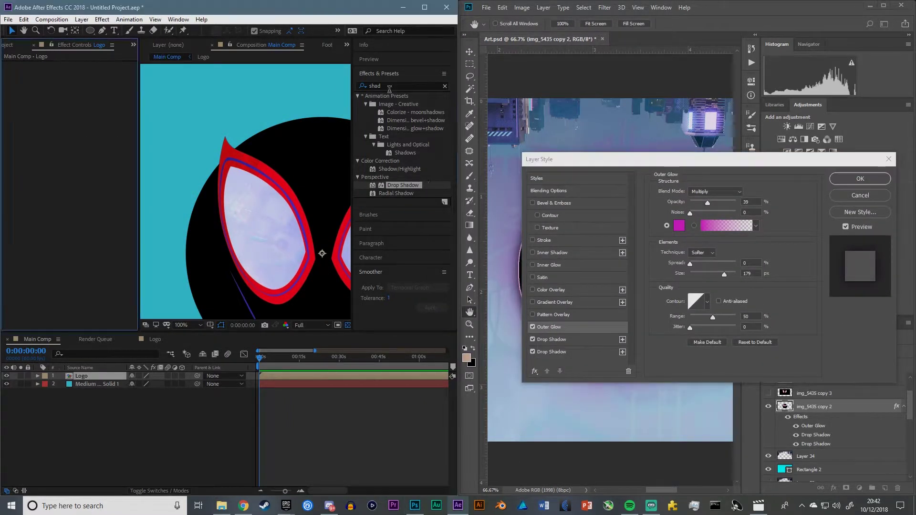
pyautogui.write('glow')
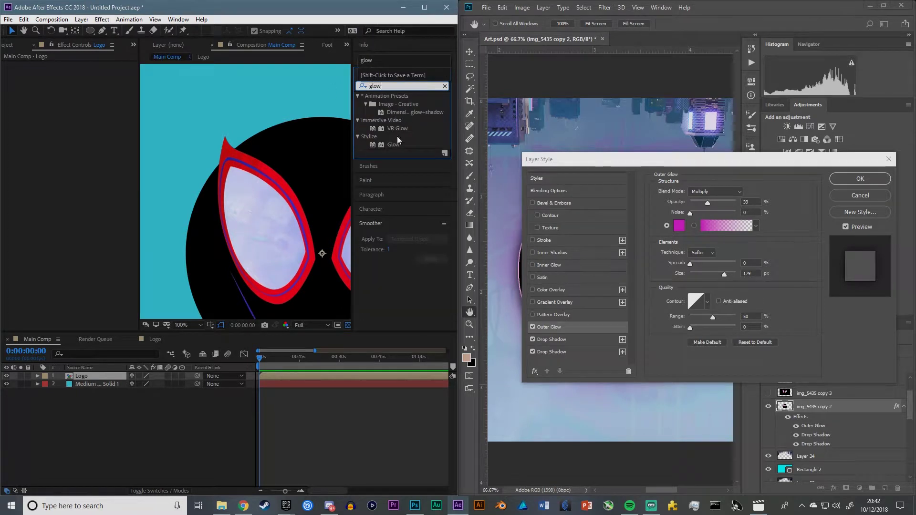
pyautogui.doubleClick(394, 145)
pyautogui.click(103, 73)
pyautogui.click(99, 83)
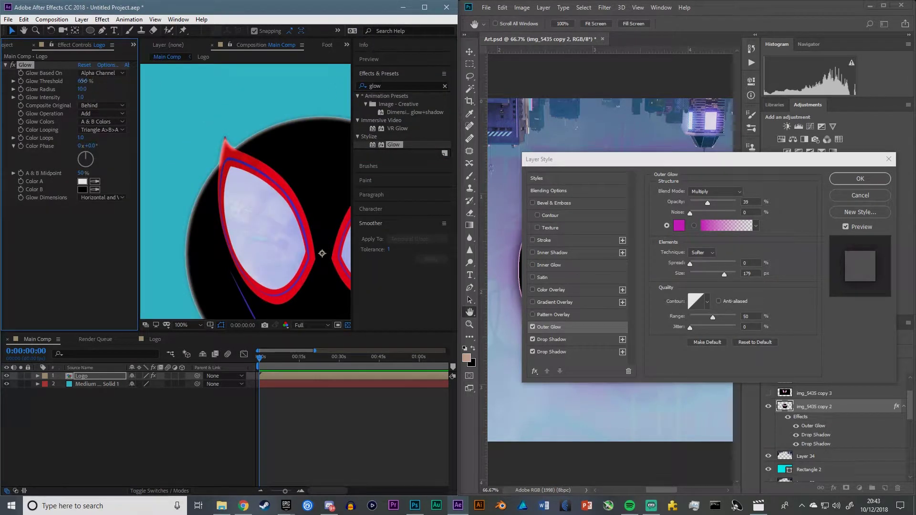
pyautogui.moveTo(117, 88); pyautogui.dragTo(127, 88)
# Sample the magenta of Photoshop's Outer Glow as the glow's Color A
pyautogui.click(82, 181)
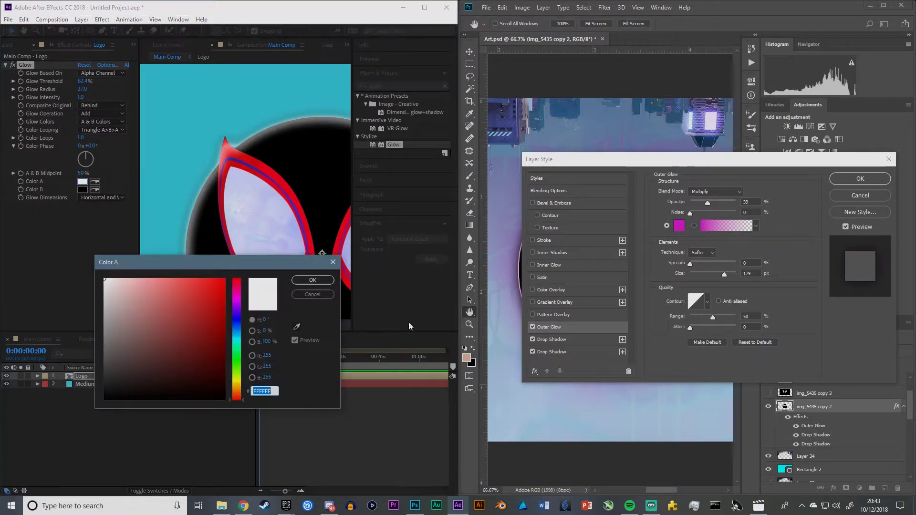
pyautogui.click(296, 327)
pyautogui.click(679, 227)
pyautogui.click(313, 280)
pyautogui.moveTo(572, 159); pyautogui.dragTo(558, 149)
# Try several glow operations on the Logo layer and set the Glow Operation to Normal
pyautogui.click(93, 114)
pyautogui.click(105, 156)
pyautogui.click(99, 113)
pyautogui.click(103, 135)
pyautogui.click(99, 114)
pyautogui.click(99, 145)
pyautogui.click(101, 115)
pyautogui.click(103, 134)
# Set the glow's radius to 217, threshold to 100% and intensity to 1.3 to match the Photoshop glow
pyautogui.moveTo(549, 148); pyautogui.dragTo(607, 158)
pyautogui.moveTo(82, 89); pyautogui.dragTo(163, 93)
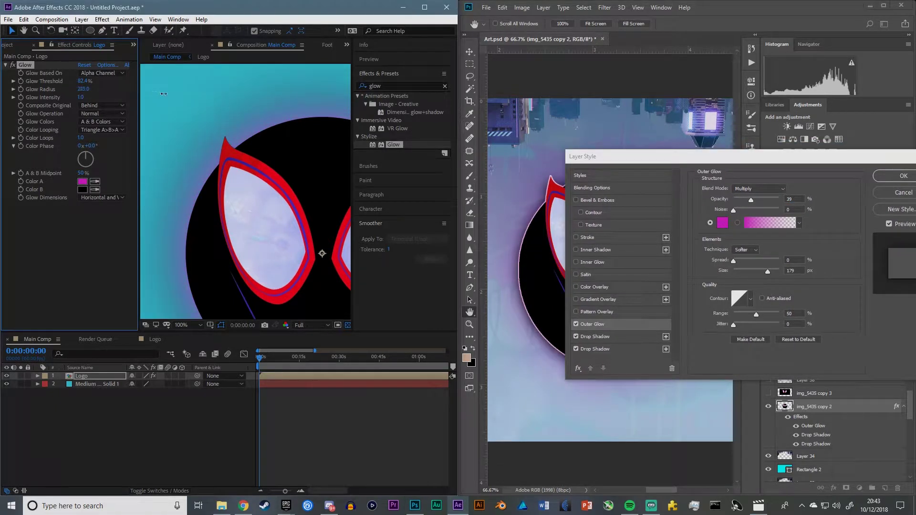
pyautogui.moveTo(87, 91)
pyautogui.mouseDown()
pyautogui.moveTo(70, 91)
pyautogui.moveTo(88, 91)
pyautogui.mouseUp()
pyautogui.moveTo(597, 161)
pyautogui.mouseDown()
pyautogui.moveTo(712, 182)
pyautogui.moveTo(612, 165)
pyautogui.mouseUp()
# Add the Stroke effect above the Glow on the Logo layer and look inside the Logo composition
pyautogui.click(385, 88)
pyautogui.write('strok')
pyautogui.moveTo(385, 203)
pyautogui.mouseDown()
pyautogui.moveTo(67, 79)
pyautogui.moveTo(123, 105)
pyautogui.mouseUp()
pyautogui.doubleClick(82, 376)
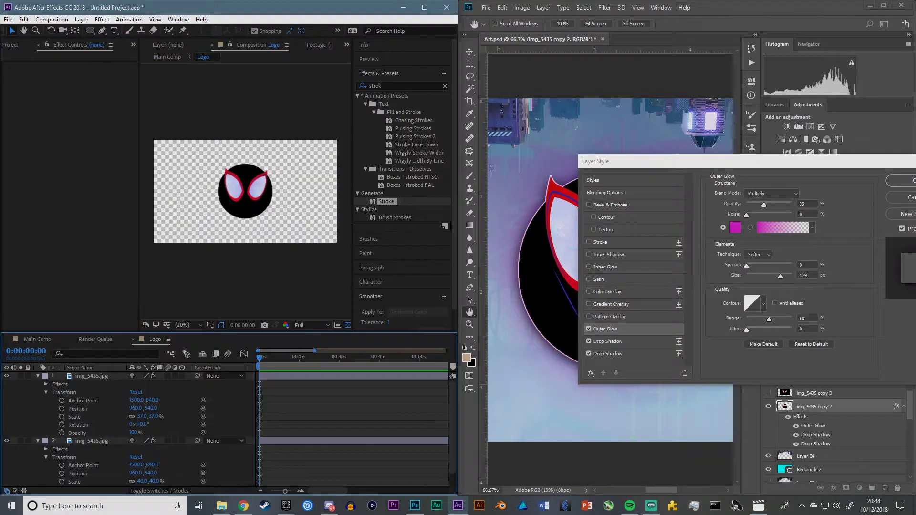
pyautogui.doubleClick(37, 149)
pyautogui.click(63, 46)
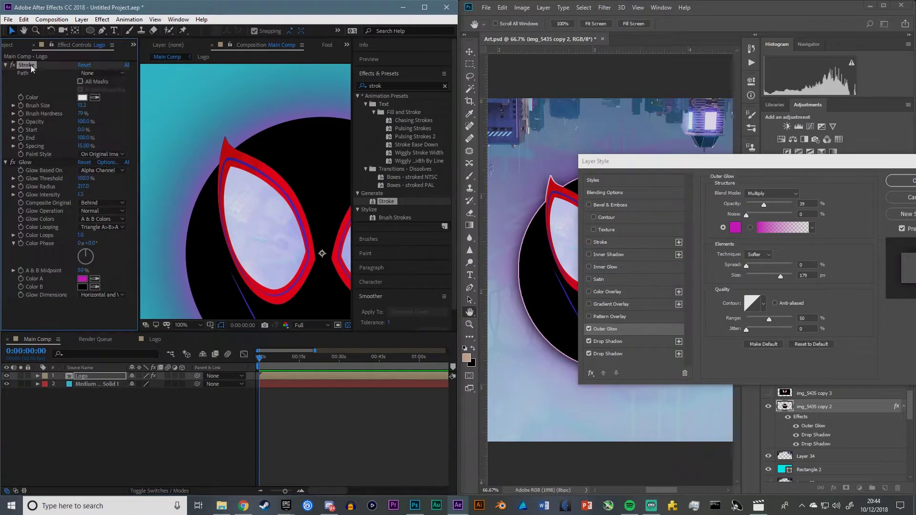
# Try the stroke on All Masks with brush size 101.4 and 100% hardness, and remove the Stroke effect
pyautogui.click(98, 73)
pyautogui.click(27, 79)
pyautogui.click(80, 81)
pyautogui.moveTo(82, 132); pyautogui.dragTo(175, 129)
pyautogui.moveTo(83, 106); pyautogui.dragTo(103, 107)
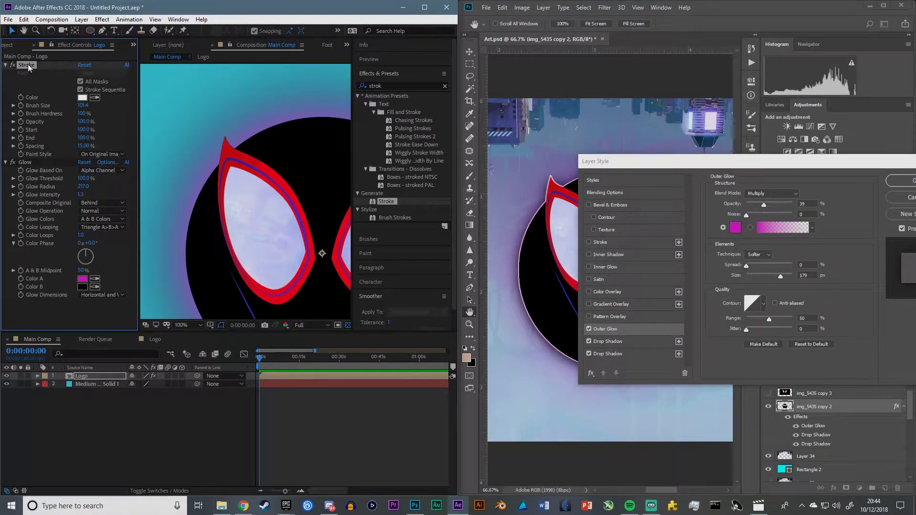
pyautogui.press('Delete')
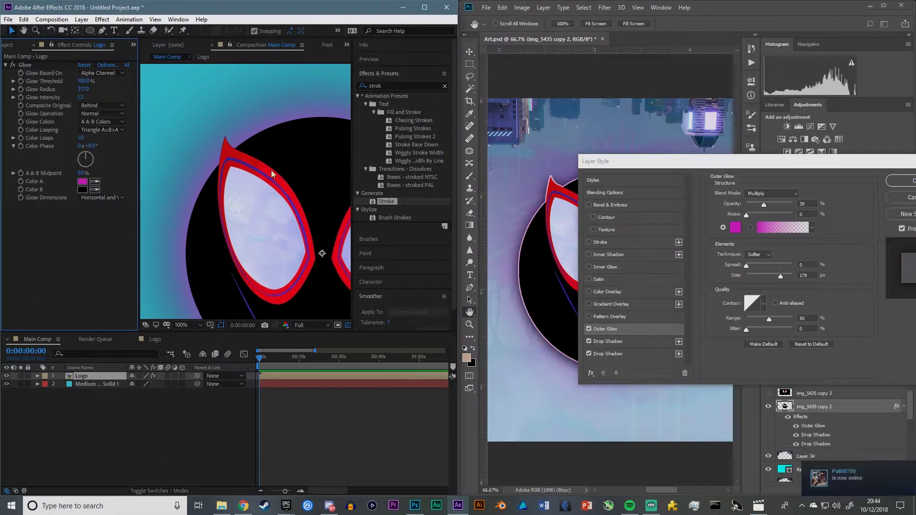
# Apply a Drop Shadow above the Glow on the Logo layer with a white shadow color and 100% opacity
pyautogui.click(377, 86)
pyautogui.write('drop')
pyautogui.doubleClick(394, 285)
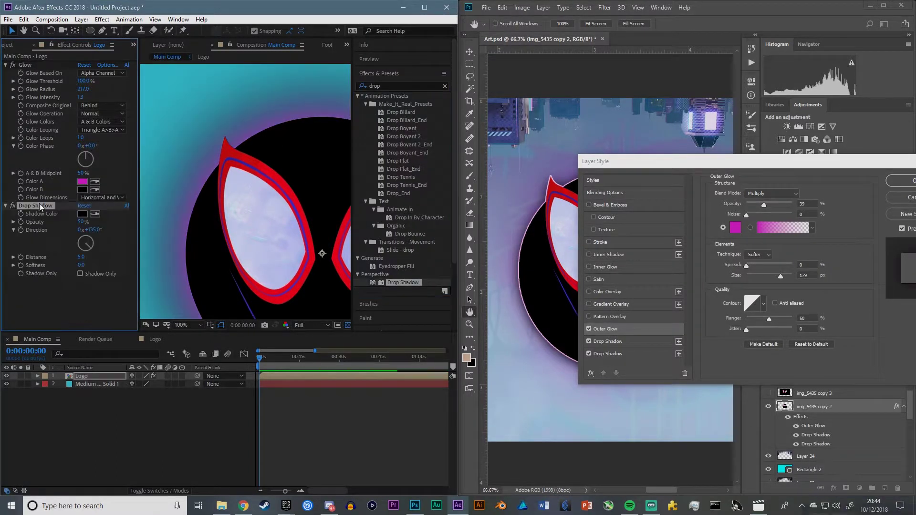
pyautogui.click(83, 73)
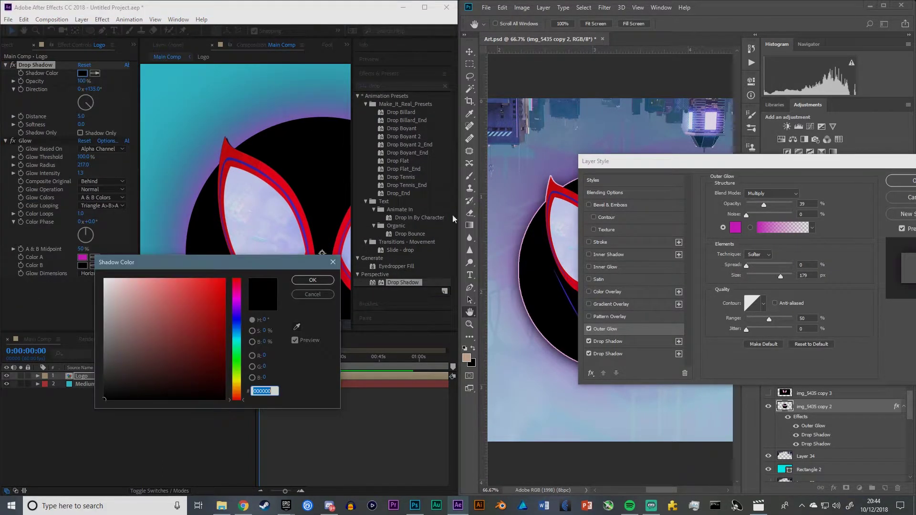
pyautogui.click(621, 342)
pyautogui.click(103, 277)
pyautogui.click(306, 278)
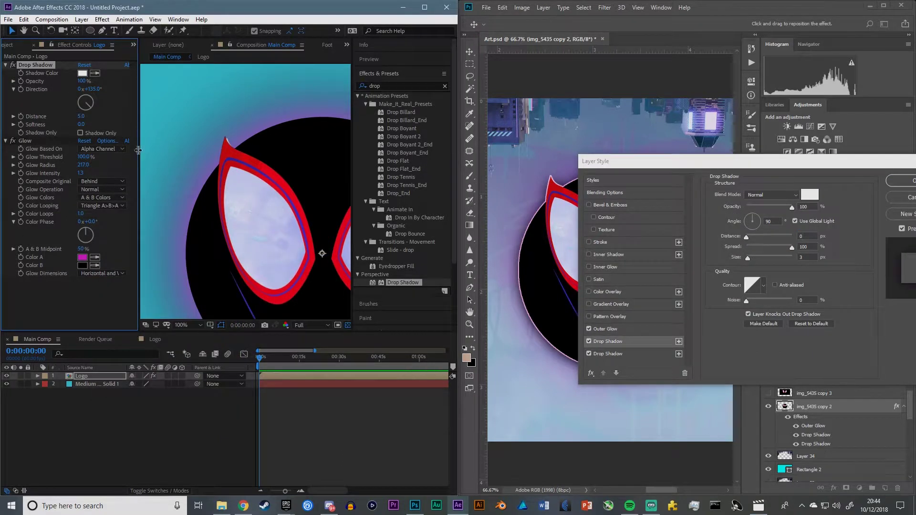
# Set the white drop shadow's direction to 0°, its distance to 0 and its softness to 5
pyautogui.press('Return')
pyautogui.moveTo(82, 116); pyautogui.dragTo(52, 117)
pyautogui.click(96, 133)
pyautogui.moveTo(81, 124); pyautogui.dragTo(88, 124)
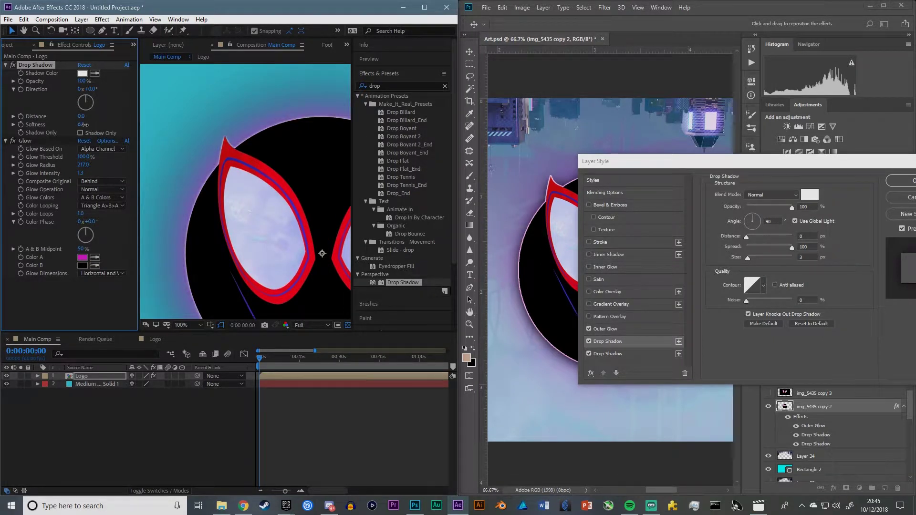
pyautogui.moveTo(80, 124); pyautogui.dragTo(84, 125)
pyautogui.moveTo(82, 125); pyautogui.dragTo(7, 125)
pyautogui.moveTo(81, 124); pyautogui.dragTo(84, 125)
# Add a second Drop Shadow to the Logo layer and set its shadow color to black (000000)
pyautogui.doubleClick(396, 282)
pyautogui.click(82, 126)
pyautogui.click(104, 279)
pyautogui.press('Return')
pyautogui.click(82, 126)
pyautogui.write('000000')
pyautogui.press('Return')
# Give the black shadow 100% opacity, distance 0 and softness 34, and set the white shadow's softness to 16
pyautogui.moveTo(82, 133); pyautogui.dragTo(135, 130)
pyautogui.moveTo(81, 169)
pyautogui.mouseDown()
pyautogui.moveTo(95, 178)
pyautogui.moveTo(86, 177)
pyautogui.mouseUp()
pyautogui.scroll(1, 59, 138)
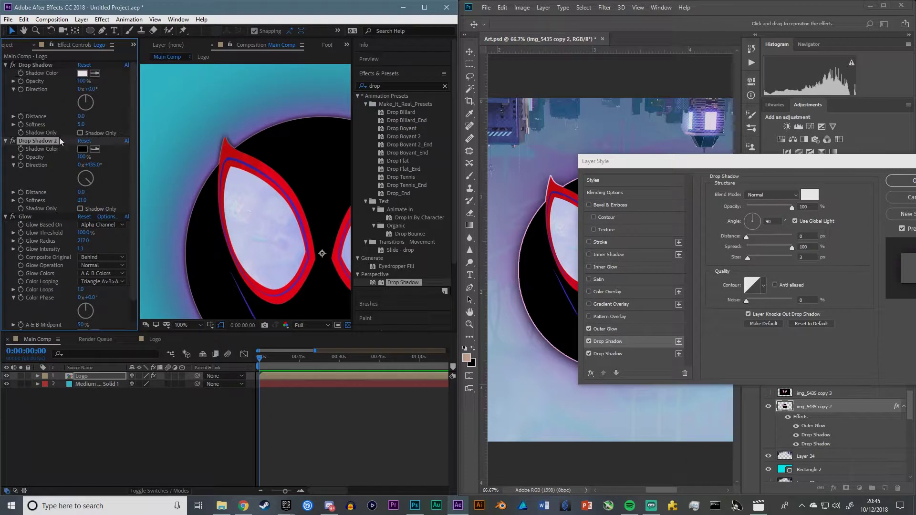
pyautogui.moveTo(81, 124); pyautogui.dragTo(86, 125)
pyautogui.moveTo(81, 200)
pyautogui.mouseDown()
pyautogui.moveTo(104, 201)
pyautogui.moveTo(93, 201)
pyautogui.mouseUp()
# Set the glow's Color B to the same magenta as Color A
pyautogui.scroll(-1, 86, 311)
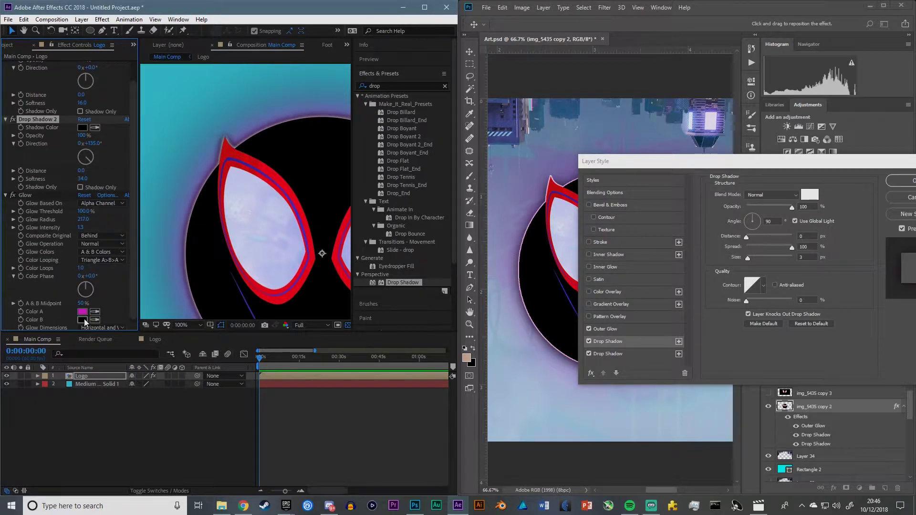
pyautogui.click(83, 319)
pyautogui.click(82, 312)
pyautogui.click(313, 280)
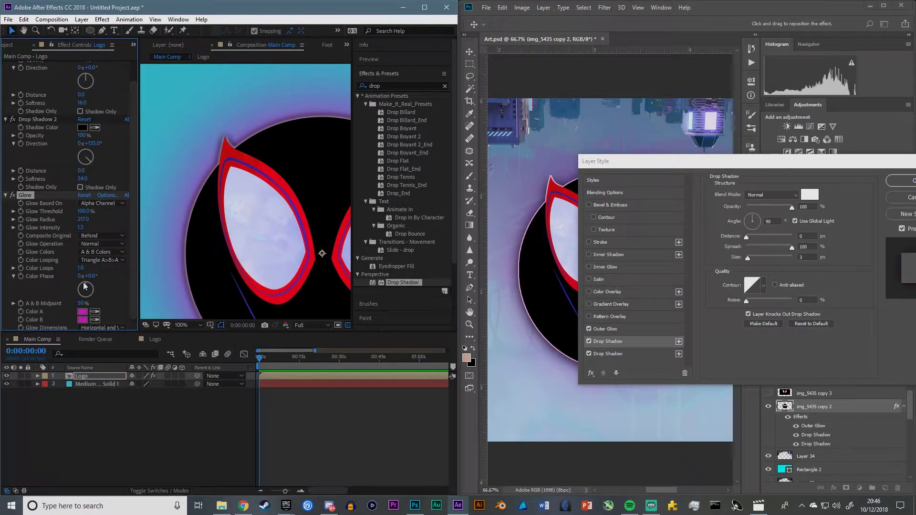
# Compare the logo's glow and shadows at 50% and 100% zoom with the Photoshop artwork
pyautogui.click(195, 325)
pyautogui.click(194, 241)
pyautogui.moveTo(602, 165)
pyautogui.mouseDown()
pyautogui.moveTo(629, 340)
pyautogui.moveTo(609, 157)
pyautogui.mouseUp()
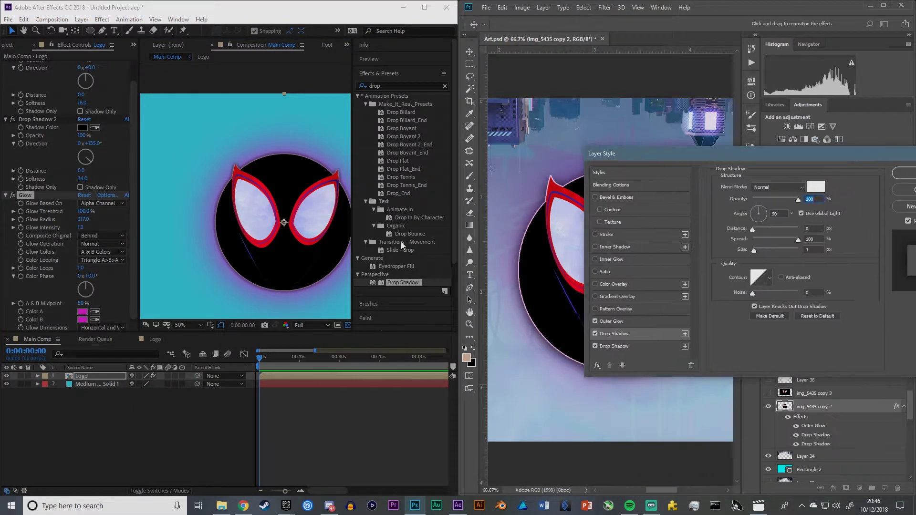
pyautogui.click(199, 325)
pyautogui.click(188, 252)
pyautogui.scroll(1, 39, 130)
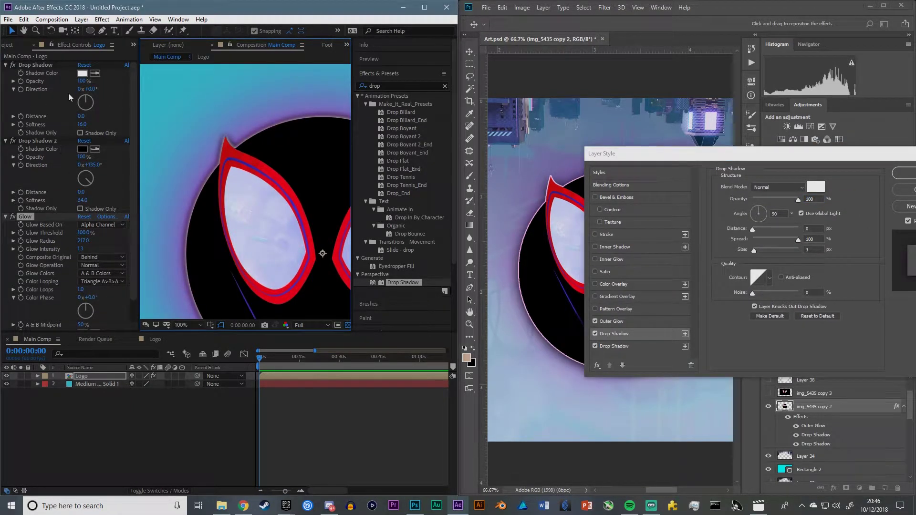
pyautogui.click(39, 92)
pyautogui.moveTo(616, 158); pyautogui.dragTo(642, 147)
pyautogui.scroll(-1, 256, 241)
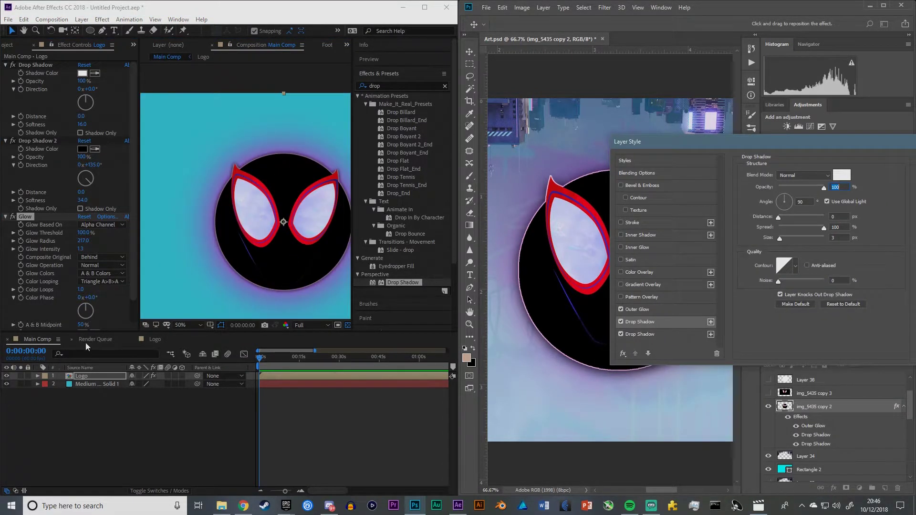
# Open the Logo composition, and cancel the Layer Style dialog and minimize Photoshop
pyautogui.doubleClick(85, 376)
pyautogui.click(871, 6)
pyautogui.moveTo(859, 142); pyautogui.dragTo(702, 142)
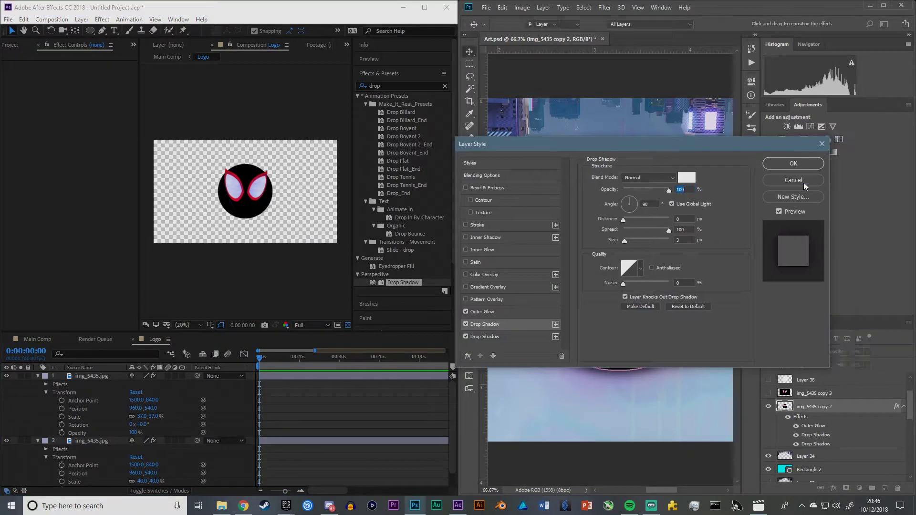
pyautogui.click(803, 183)
pyautogui.click(870, 6)
# Switch to the reference video and skip ahead to examine its visualizer
pyautogui.click(759, 505)
pyautogui.moveTo(584, 193); pyautogui.dragTo(513, 110)
pyautogui.moveTo(553, 358); pyautogui.dragTo(553, 413)
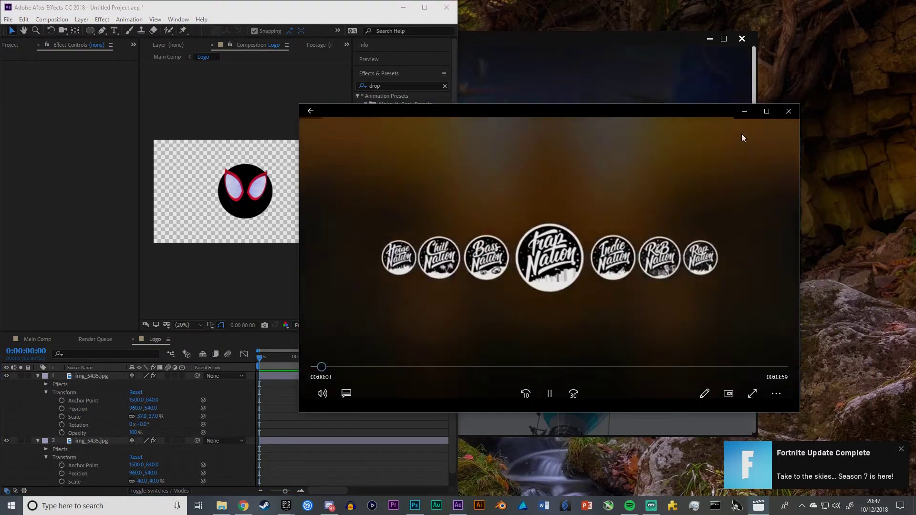
pyautogui.click(359, 367)
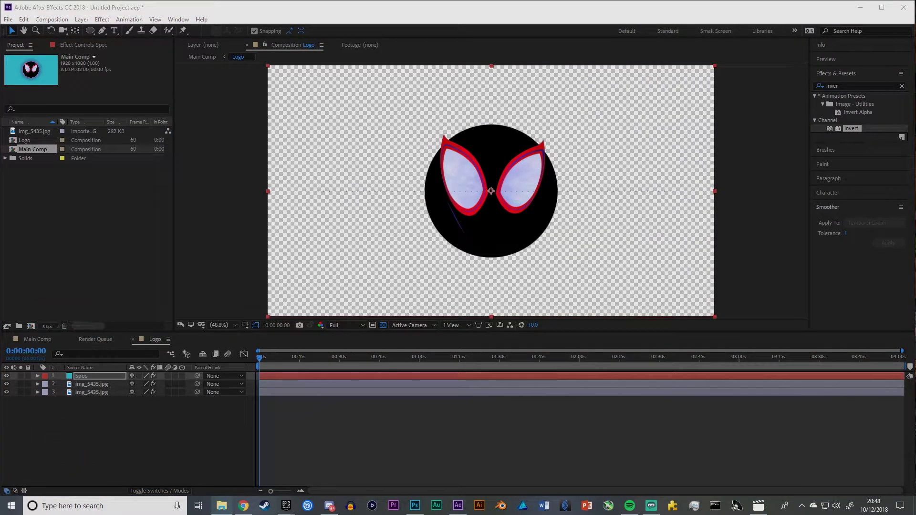
# Import videoplayback.mp4 and place it beneath all layers in the Logo composition
pyautogui.click(85, 239)
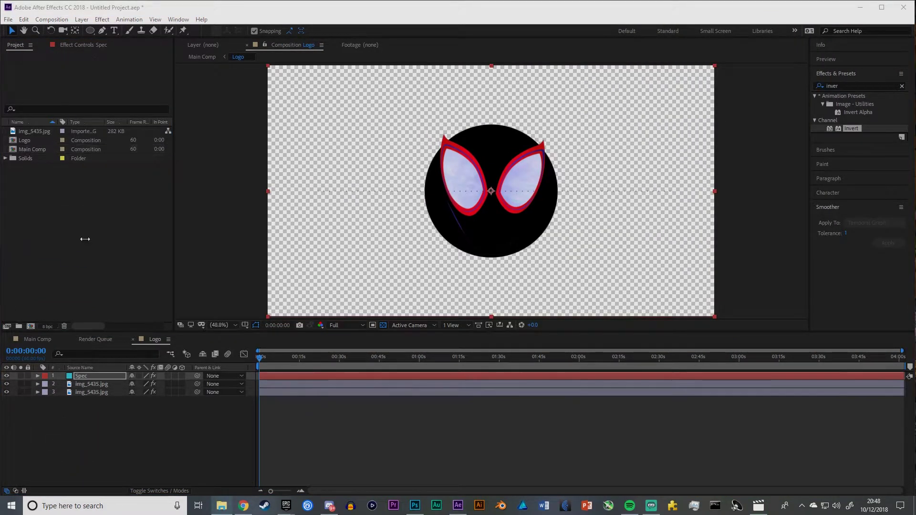
pyautogui.moveTo(85, 239); pyautogui.dragTo(108, 238)
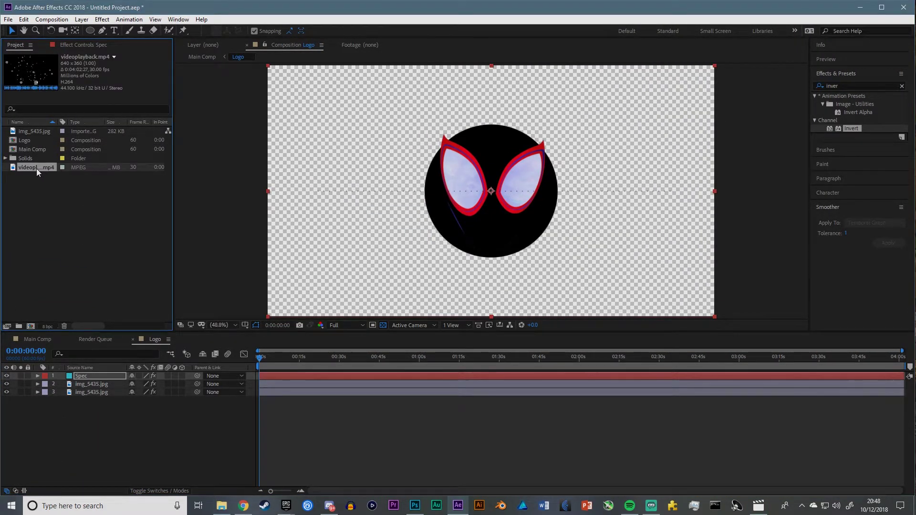
pyautogui.moveTo(37, 168); pyautogui.dragTo(91, 401)
# Use videoplayback.mp4 as the Spec layer's Audio Spectrum source and move the playhead to 0:01:01:45
pyautogui.click(96, 45)
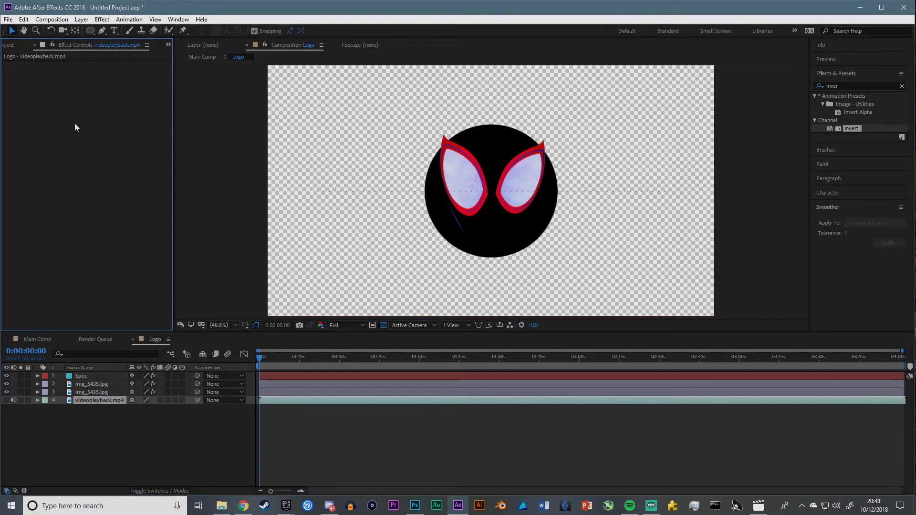
pyautogui.click(81, 376)
pyautogui.click(111, 73)
pyautogui.click(134, 128)
pyautogui.moveTo(267, 365); pyautogui.dragTo(425, 365)
# Set the Audio Spectrum to 2000 frequency bands and its display option to Digital, after trying Analog lines
pyautogui.moveTo(98, 130); pyautogui.dragTo(913, 226)
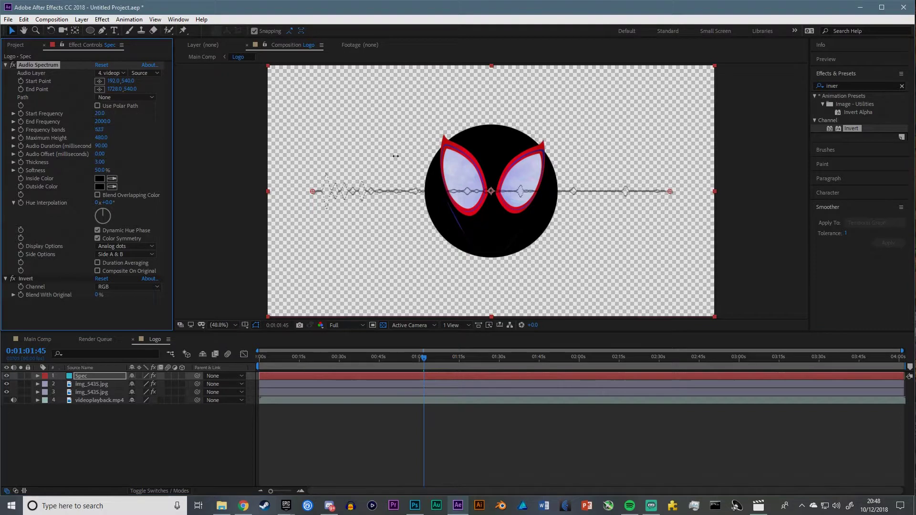
pyautogui.click(153, 248)
pyautogui.click(142, 270)
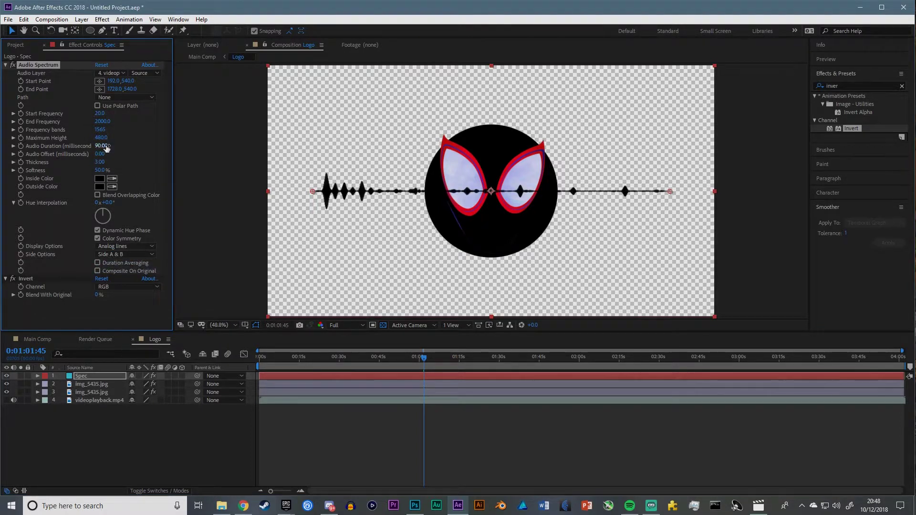
pyautogui.moveTo(90, 130); pyautogui.dragTo(585, 203)
pyautogui.click(122, 246)
pyautogui.click(119, 253)
pyautogui.moveTo(102, 130); pyautogui.dragTo(557, 189)
pyautogui.click(152, 199)
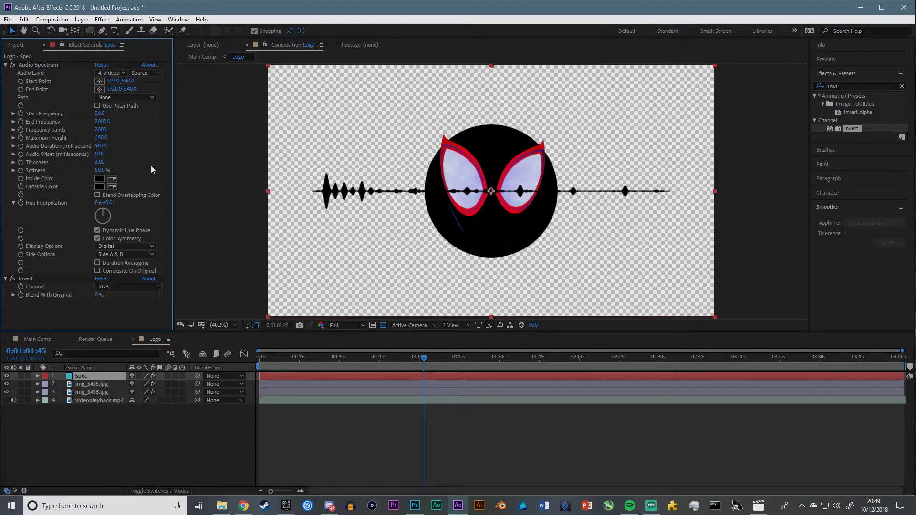
# Insert Polar Coordinates between the Spec layer's Audio Spectrum and Invert effects, using Rect to Polar with 100% interpolation
pyautogui.moveTo(850, 87); pyautogui.dragTo(761, 87)
pyautogui.write('pol')
pyautogui.moveTo(857, 137); pyautogui.dragTo(43, 280)
pyautogui.click(109, 296)
pyautogui.click(115, 302)
pyautogui.moveTo(98, 287); pyautogui.dragTo(181, 290)
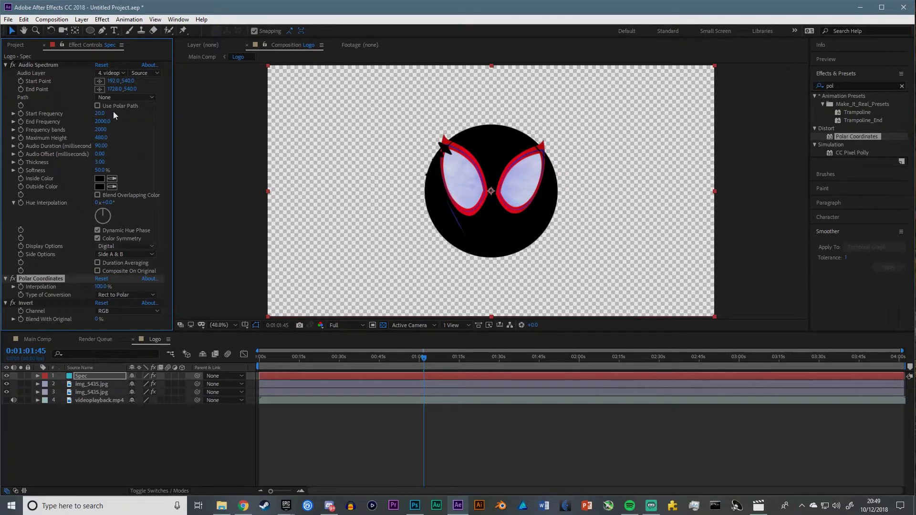
# Scale the Spec layer to 106% and place it beneath both img_5435.jpg layers in the Logo composition
pyautogui.click(37, 376)
pyautogui.click(46, 392)
pyautogui.moveTo(142, 417); pyautogui.dragTo(149, 417)
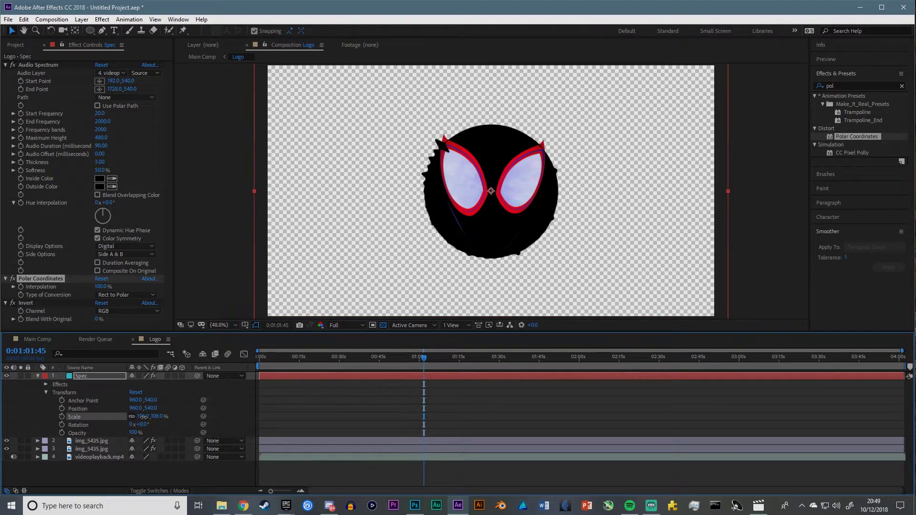
pyautogui.click(38, 376)
pyautogui.moveTo(81, 376); pyautogui.dragTo(76, 389)
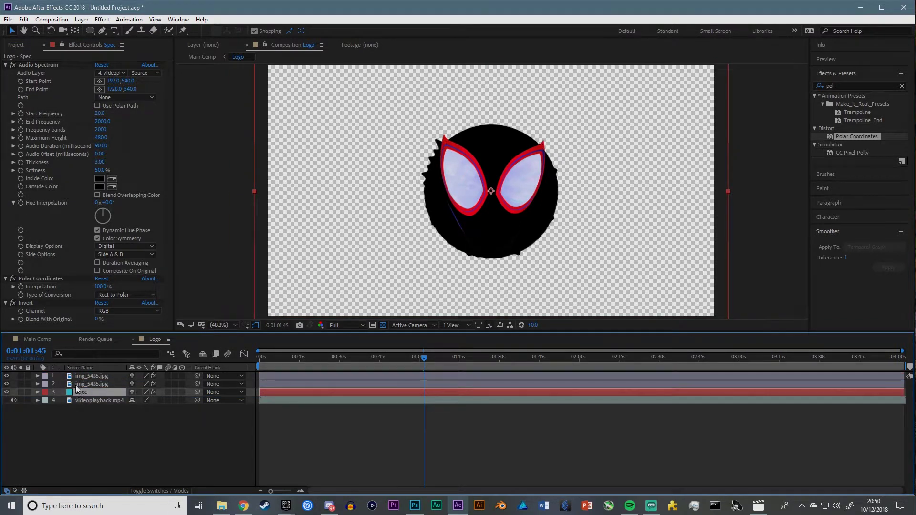
# Hide both img_5435.jpg layers and set the Spec layer's Audio Spectrum Start Point to 0, 540
pyautogui.moveTo(6, 385); pyautogui.dragTo(6, 376)
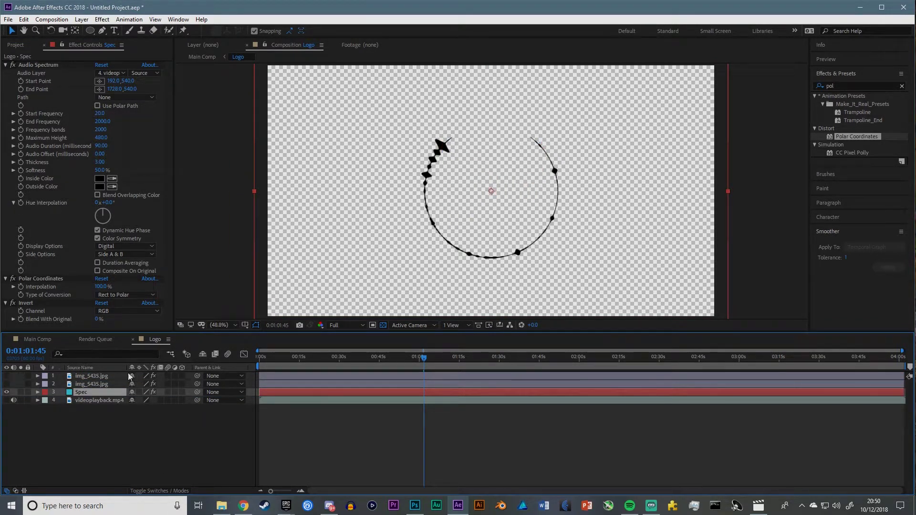
pyautogui.moveTo(100, 113); pyautogui.dragTo(143, 113)
pyautogui.hotkey('ctrl', 'z')
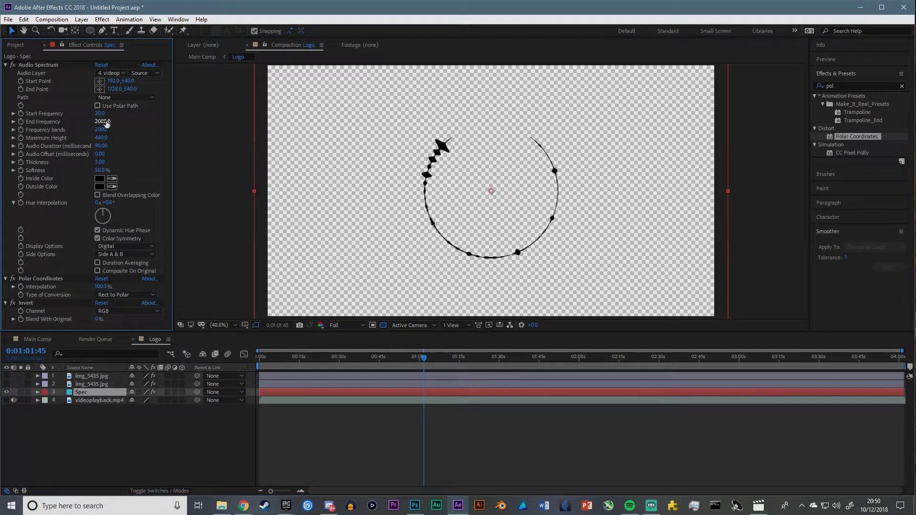
pyautogui.moveTo(114, 84); pyautogui.dragTo(203, 82)
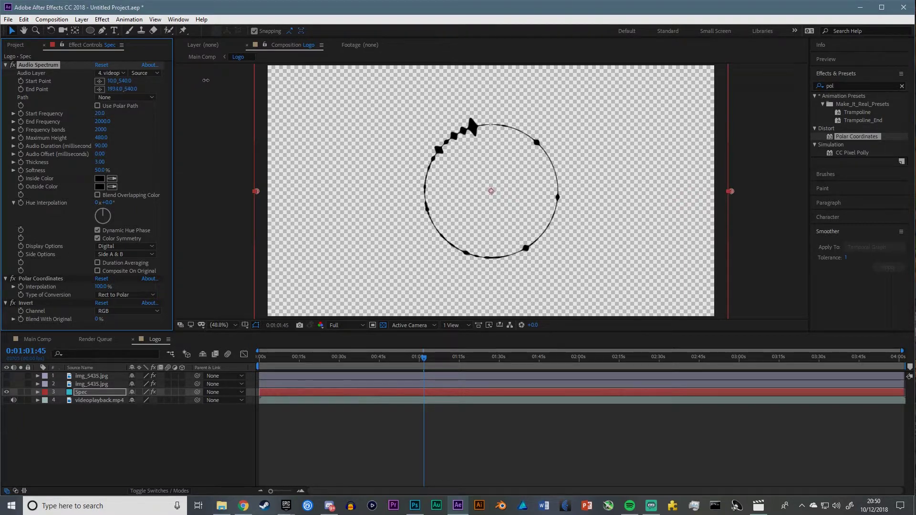
pyautogui.moveTo(106, 82); pyautogui.dragTo(103, 82)
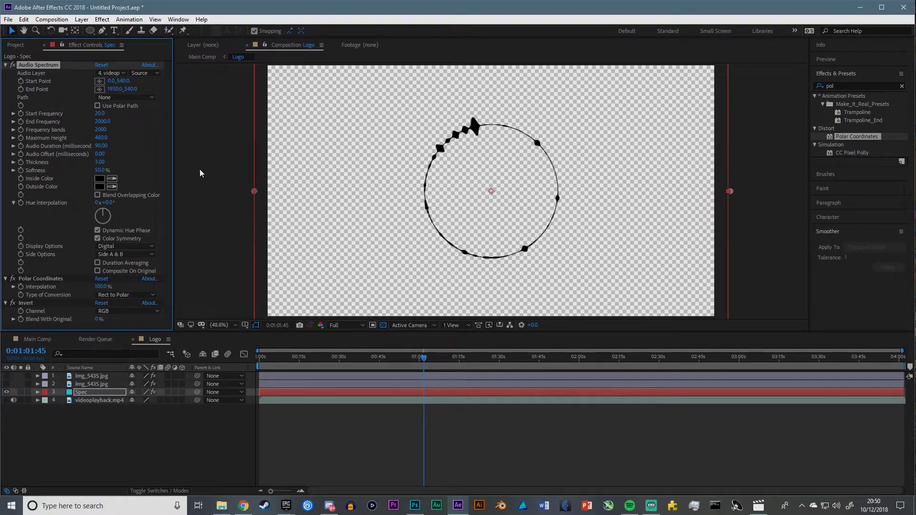
# Set the Audio Spectrum's End Point to 5143, 540 and play a preview from 0:01:01:45
pyautogui.moveTo(112, 89); pyautogui.dragTo(104, 87)
pyautogui.moveTo(109, 88); pyautogui.dragTo(914, 135)
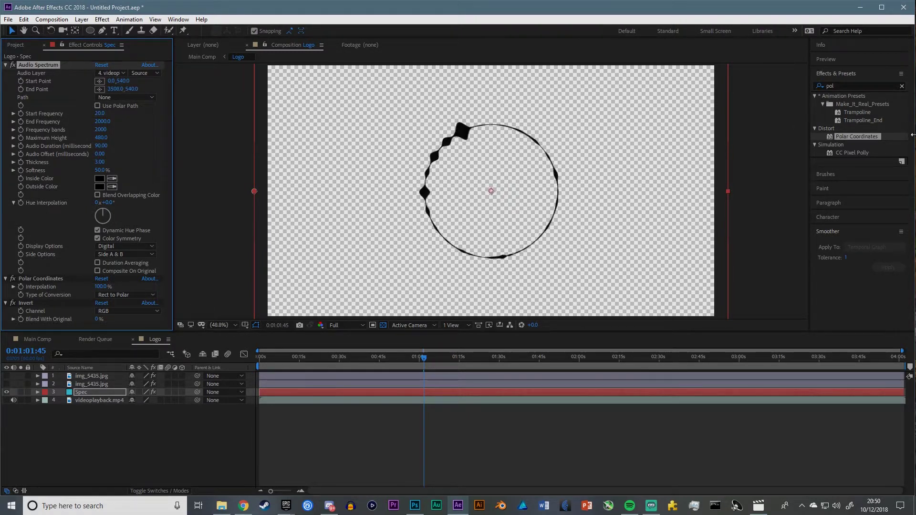
pyautogui.moveTo(121, 87); pyautogui.dragTo(913, 143)
pyautogui.moveTo(157, 89); pyautogui.dragTo(166, 99)
pyautogui.press('space')
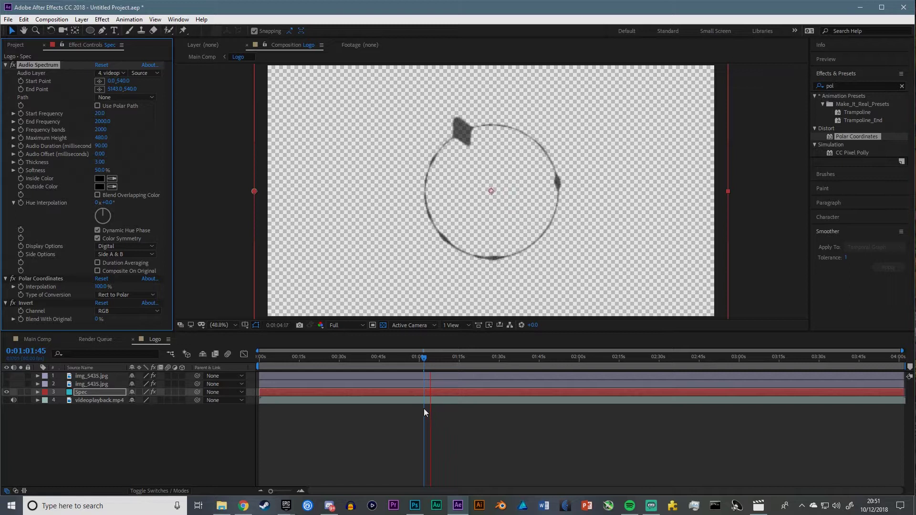
# Set the Audio Spectrum's Start Frequency to 1 and End Frequency to 1401, and preview it from 0:01:05:09
pyautogui.click(415, 356)
pyautogui.moveTo(416, 358); pyautogui.dragTo(433, 358)
pyautogui.moveTo(103, 114); pyautogui.dragTo(92, 120)
pyautogui.press('space')
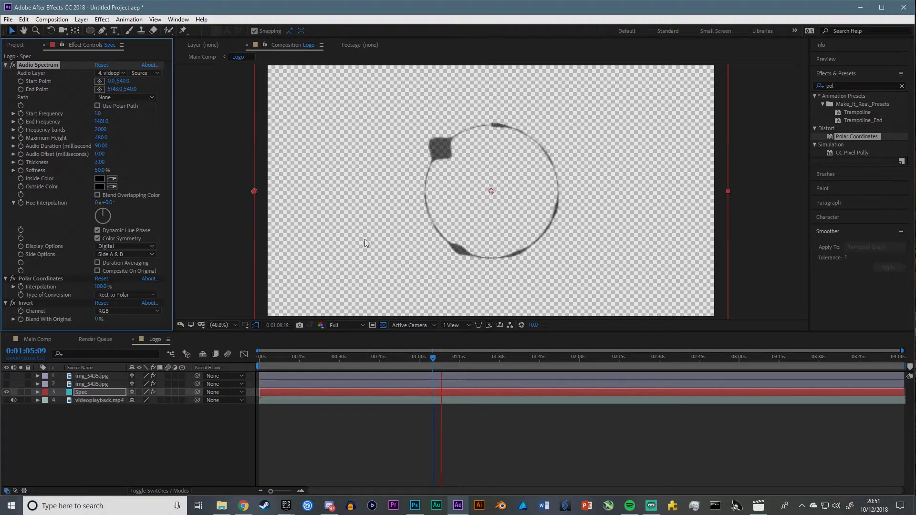
pyautogui.press('space')
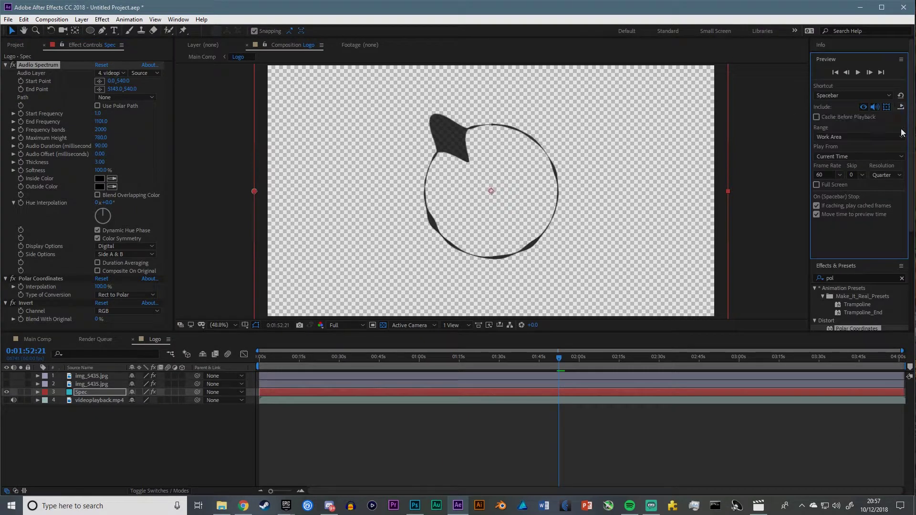
# Preview the spectrum from 0:01:52:21 and move the playhead to 0:01:53:07
pyautogui.press('space')
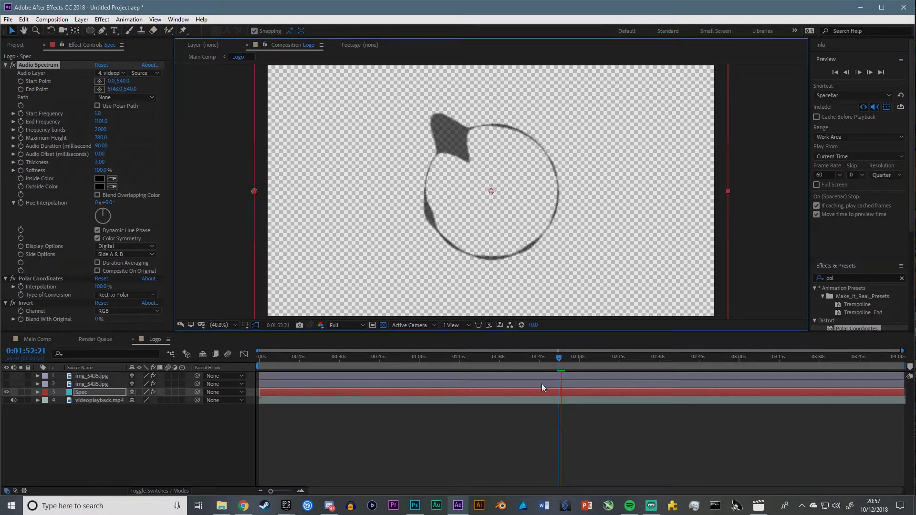
pyautogui.click(559, 357)
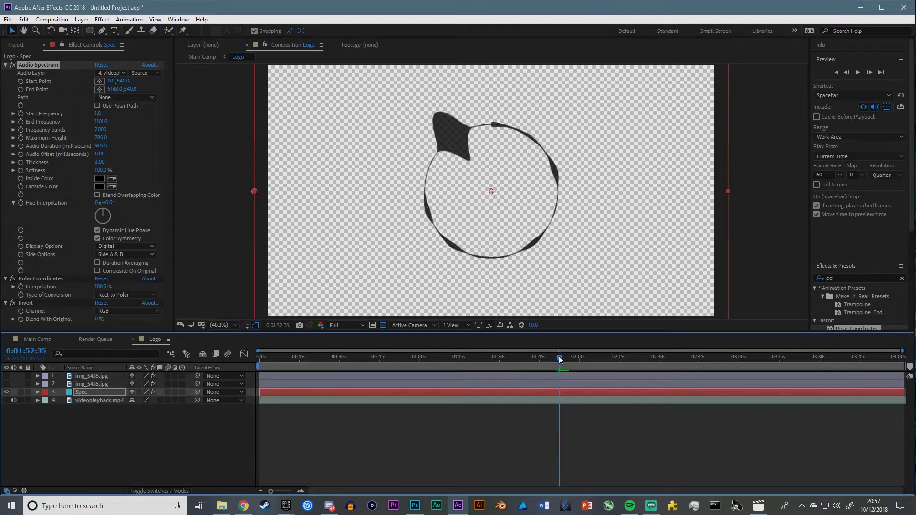
pyautogui.moveTo(560, 357); pyautogui.dragTo(560, 357)
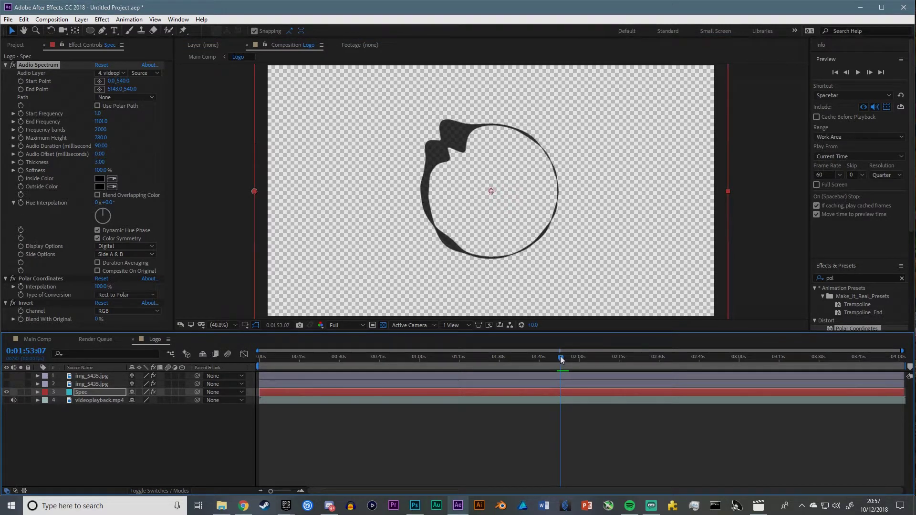
# Set the Audio Spectrum's Start Frequency to 10, End Frequency to 801 and Maximum Height to 1300, and preview it
pyautogui.click(128, 134)
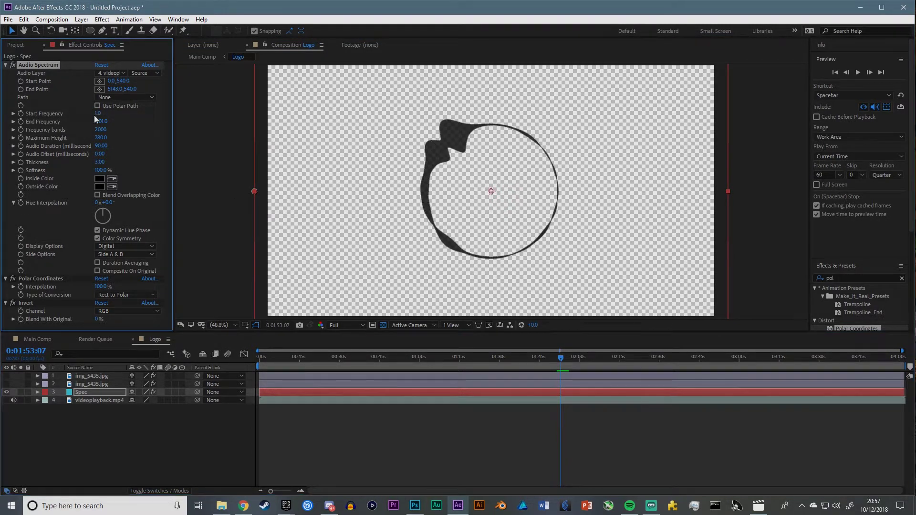
pyautogui.write('10')
pyautogui.press('Return')
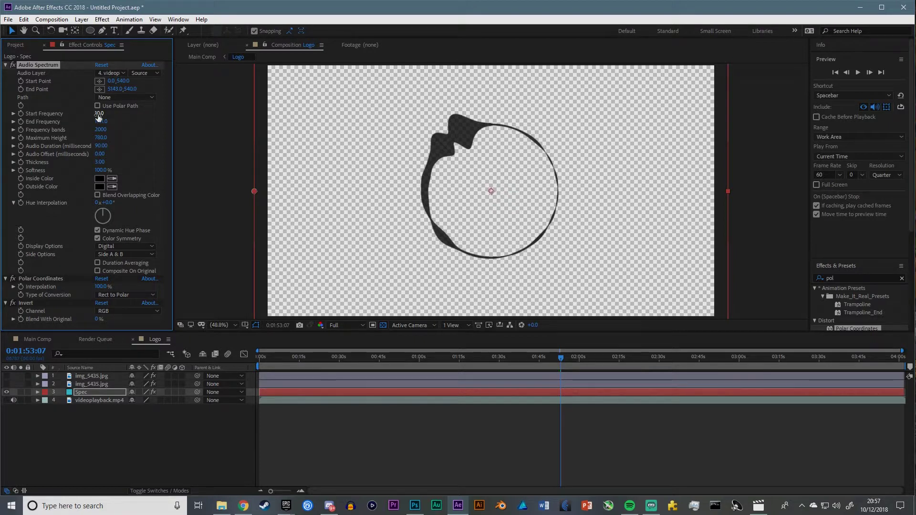
pyautogui.moveTo(101, 122); pyautogui.dragTo(129, 139)
pyautogui.press('space')
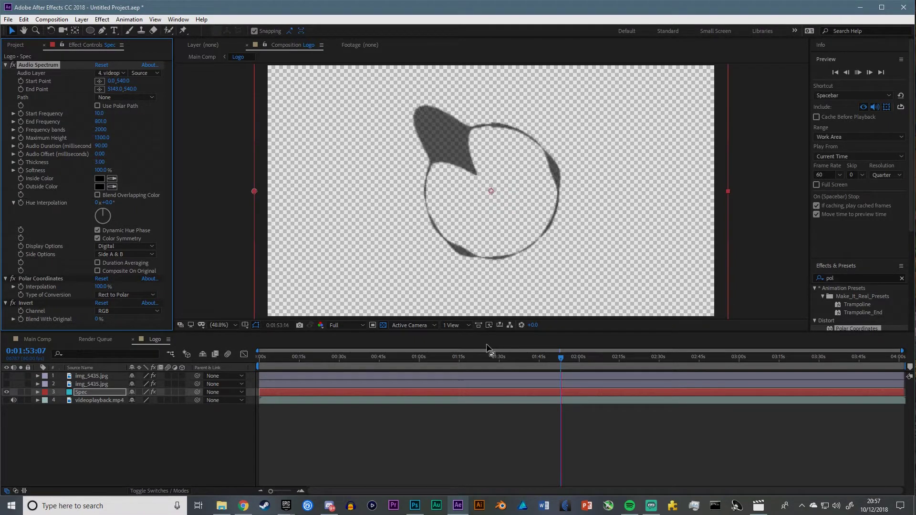
pyautogui.press('space')
# Apply the Mirror effect to the Spec layer and order the effects as Audio Spectrum, Invert, Polar Coordinates, Mirror
pyautogui.moveTo(841, 278); pyautogui.dragTo(783, 274)
pyautogui.write('mirror')
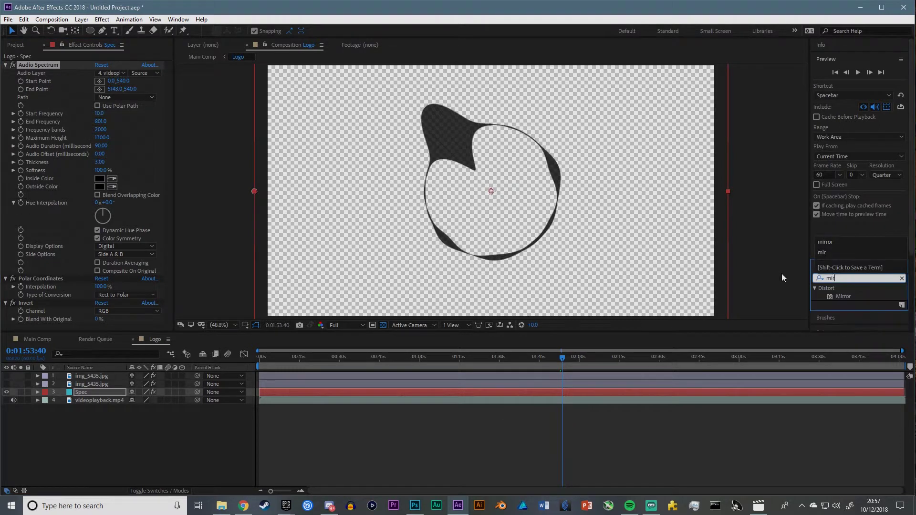
pyautogui.doubleClick(843, 296)
pyautogui.moveTo(27, 290)
pyautogui.mouseDown()
pyautogui.moveTo(26, 270)
pyautogui.moveTo(26, 282)
pyautogui.mouseUp()
pyautogui.moveTo(39, 242); pyautogui.dragTo(38, 272)
pyautogui.click(34, 290)
# Set the Mirror's Reflection Center to 960, 540, preview the spectrum and move the playhead to 0:01:54:55
pyautogui.moveTo(115, 299); pyautogui.dragTo(81, 299)
pyautogui.press('space')
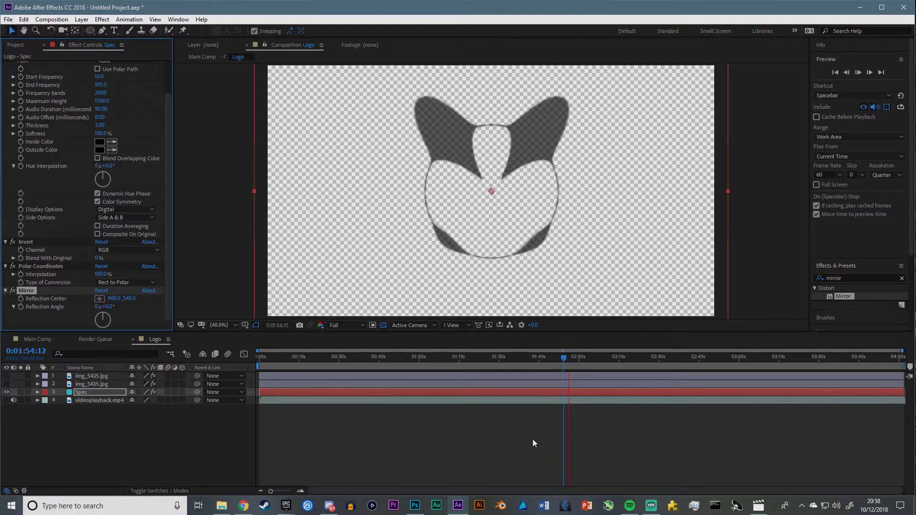
pyautogui.moveTo(568, 356); pyautogui.dragTo(565, 356)
# Reduce the Audio Spectrum's Maximum Height to 960 and play a preview from 0:01:54:55
pyautogui.scroll(3, 89, 119)
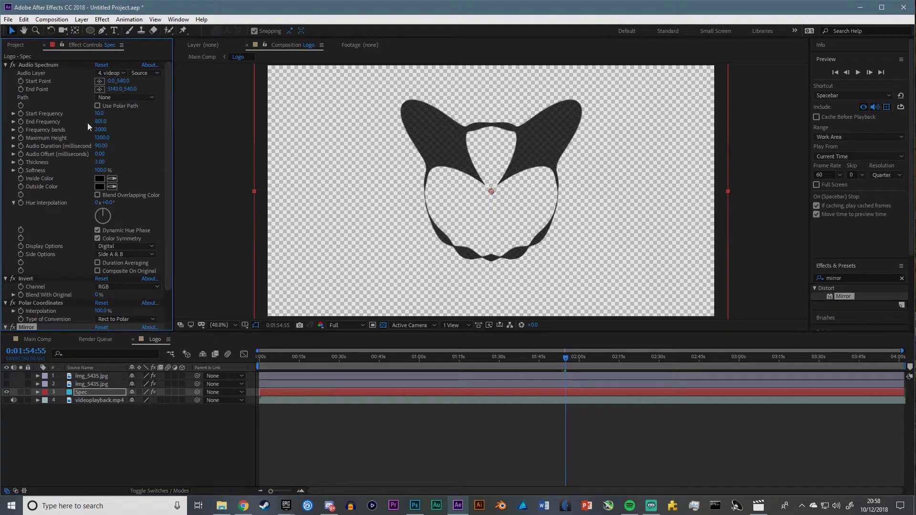
pyautogui.moveTo(101, 140); pyautogui.dragTo(85, 140)
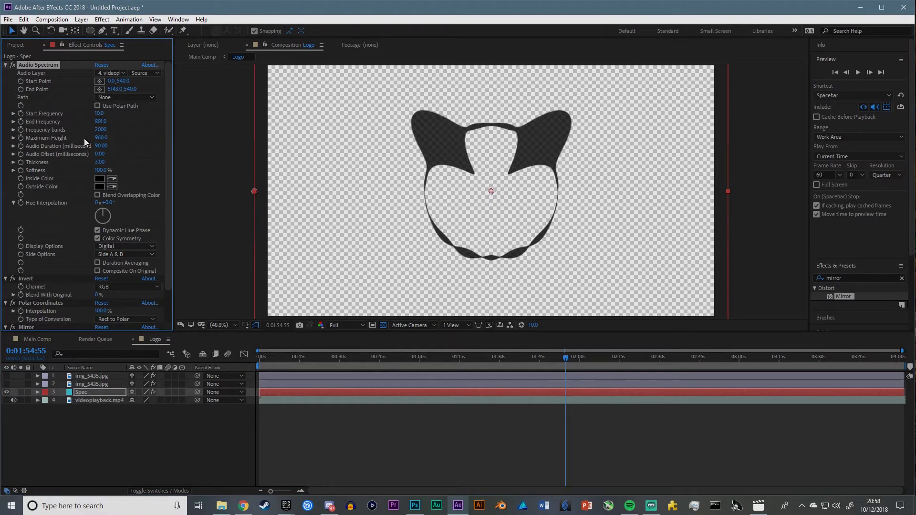
pyautogui.click(766, 502)
pyautogui.click(550, 393)
pyautogui.moveTo(499, 113); pyautogui.dragTo(430, 253)
pyautogui.click(490, 437)
pyautogui.press('space')
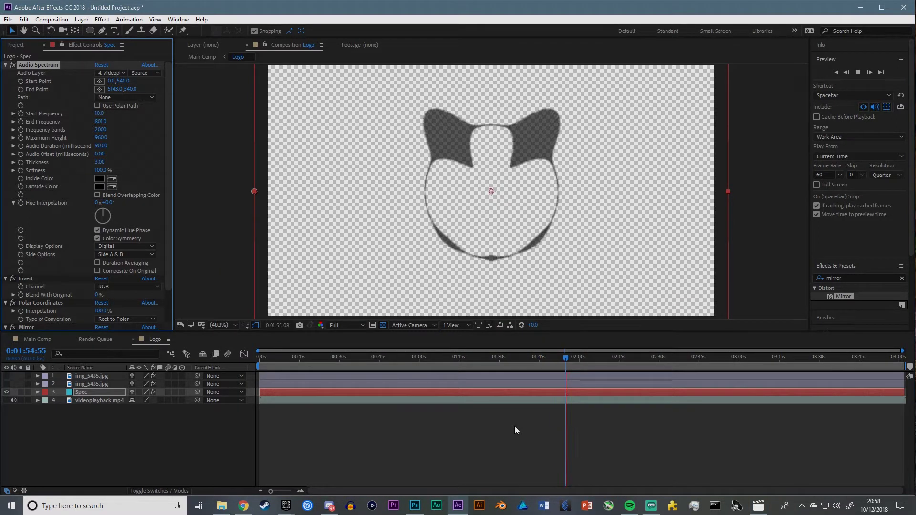
pyautogui.press('space')
# Check the spectrum in Main Comp, and make both img_5435.jpg layers visible again in the Logo composition
pyautogui.click(44, 339)
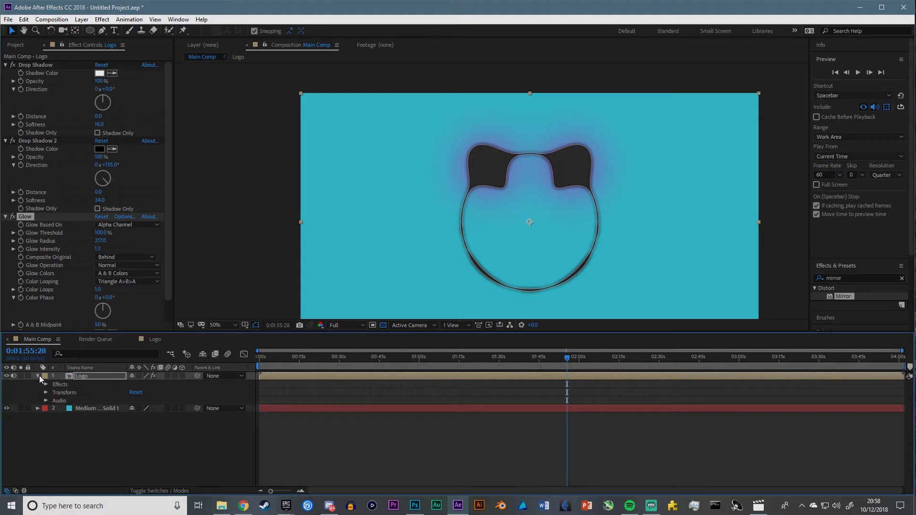
pyautogui.click(159, 339)
pyautogui.click(7, 384)
pyautogui.click(7, 376)
pyautogui.hotkey('ctrl', 'shift', 'a')
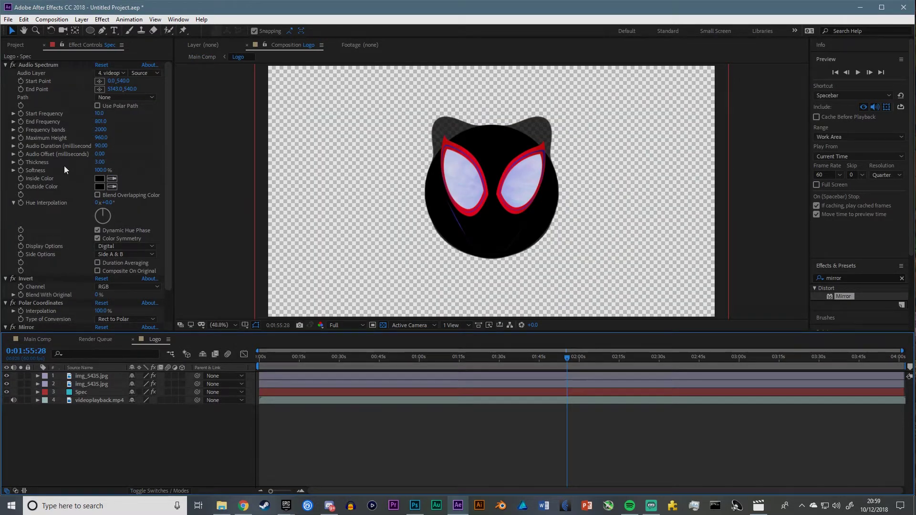
# Set the Audio Spectrum's Thickness to 5, enable Blend Overlapping Color and increase the frequency bands
pyautogui.moveTo(100, 164); pyautogui.dragTo(81, 163)
pyautogui.click(134, 255)
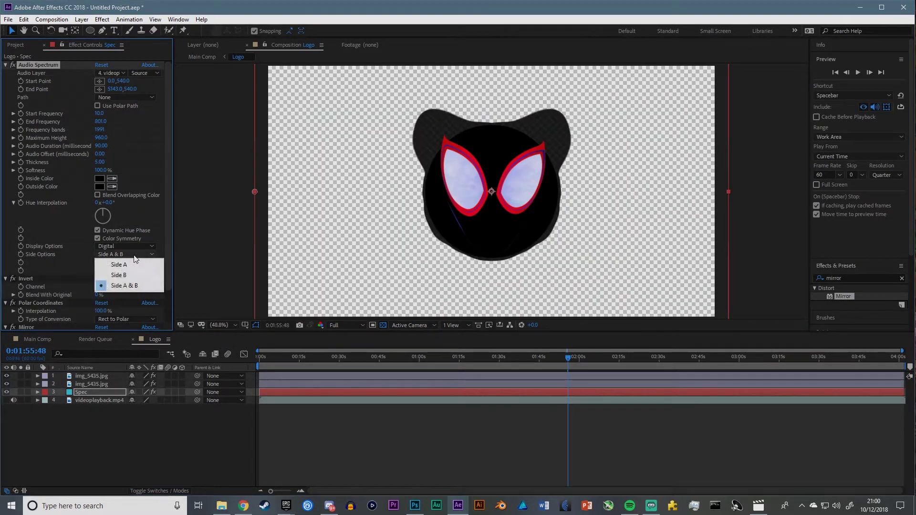
pyautogui.click(135, 256)
pyautogui.click(107, 196)
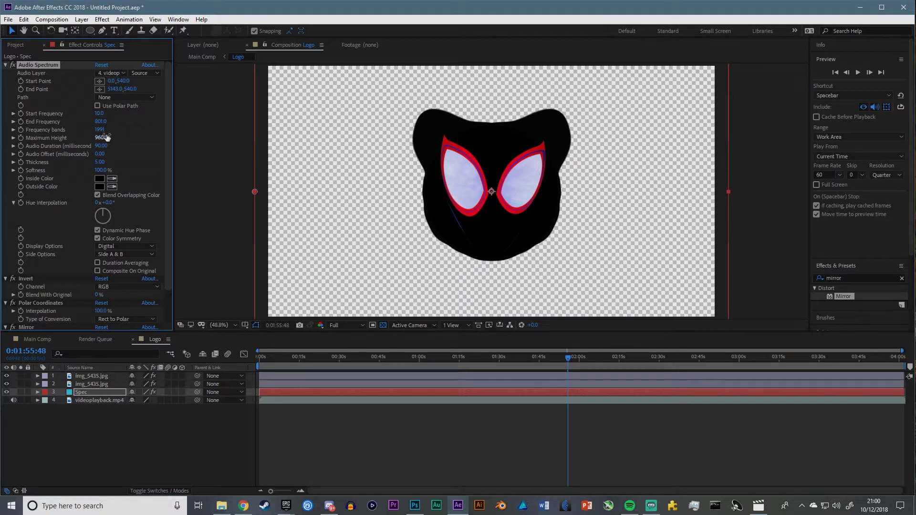
pyautogui.moveTo(99, 129); pyautogui.dragTo(325, 173)
# Preview Main Comp from 0:00:00:00 to examine the logo with its glow and spectrum
pyautogui.click(37, 339)
pyautogui.click(480, 447)
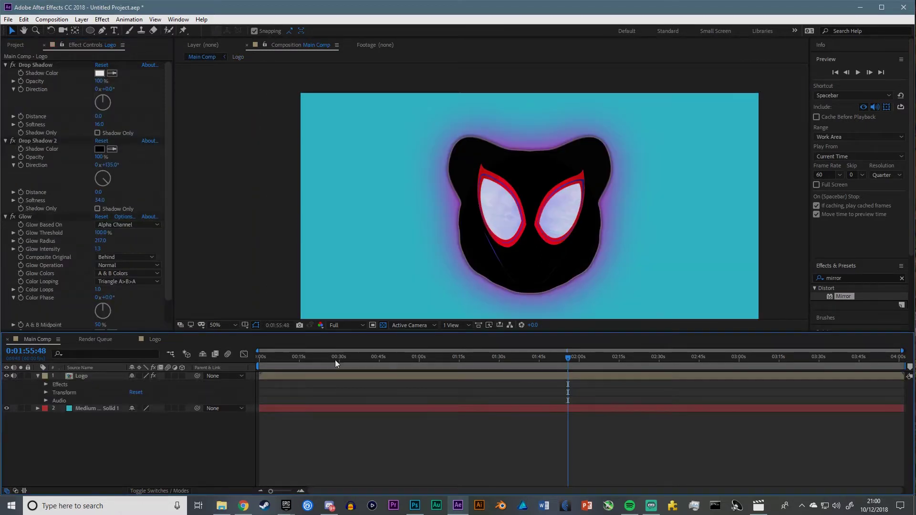
pyautogui.moveTo(318, 359); pyautogui.dragTo(258, 358)
pyautogui.press('space')
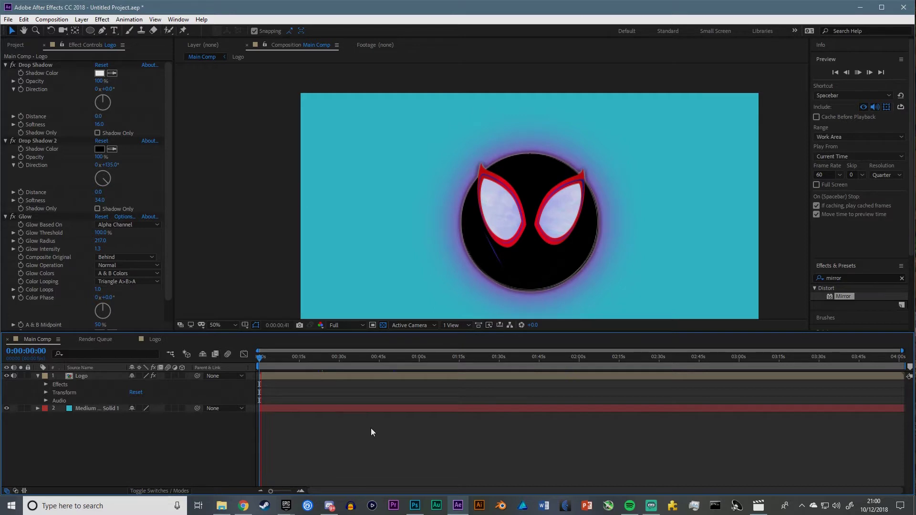